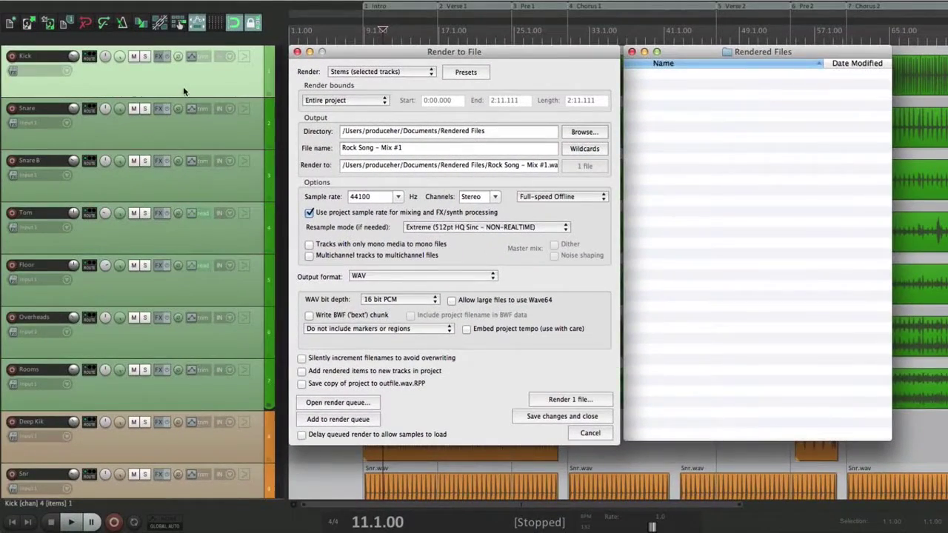
Step: Select the Kick through Rooms tracks, render them as stems, and return to the render settings
click(183, 83)
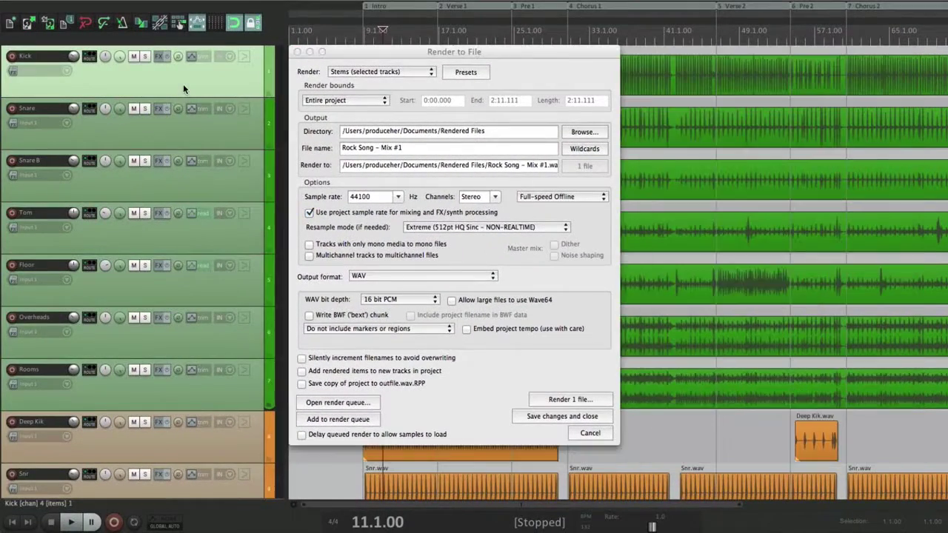
shift+click(176, 389)
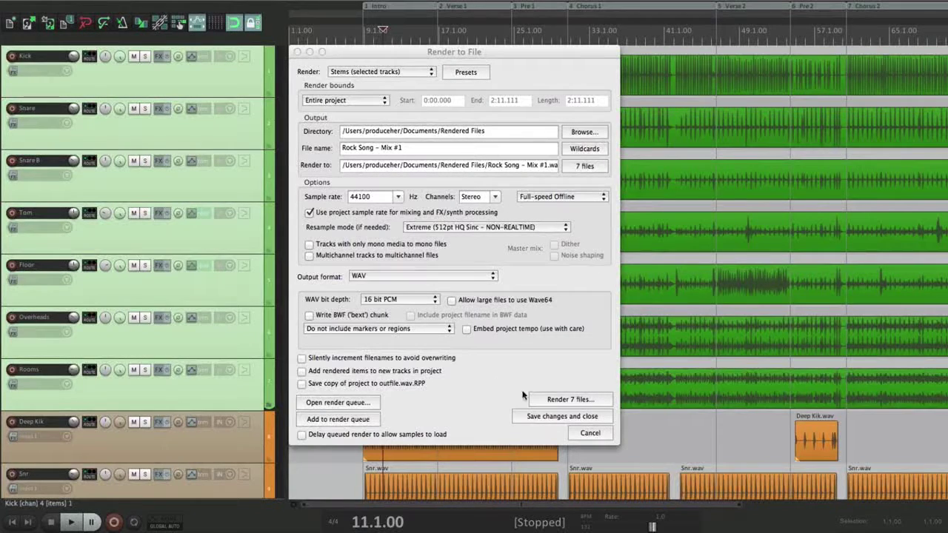
click(548, 400)
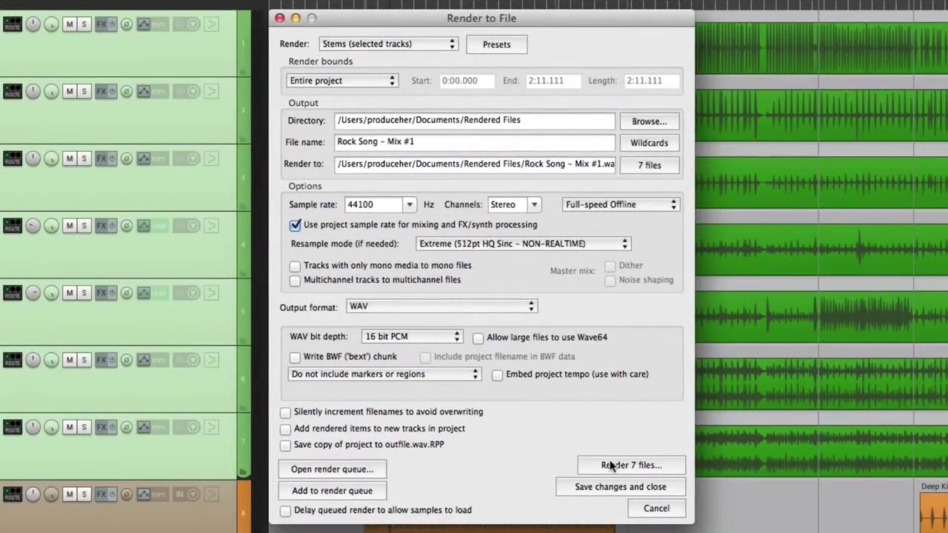
click(609, 465)
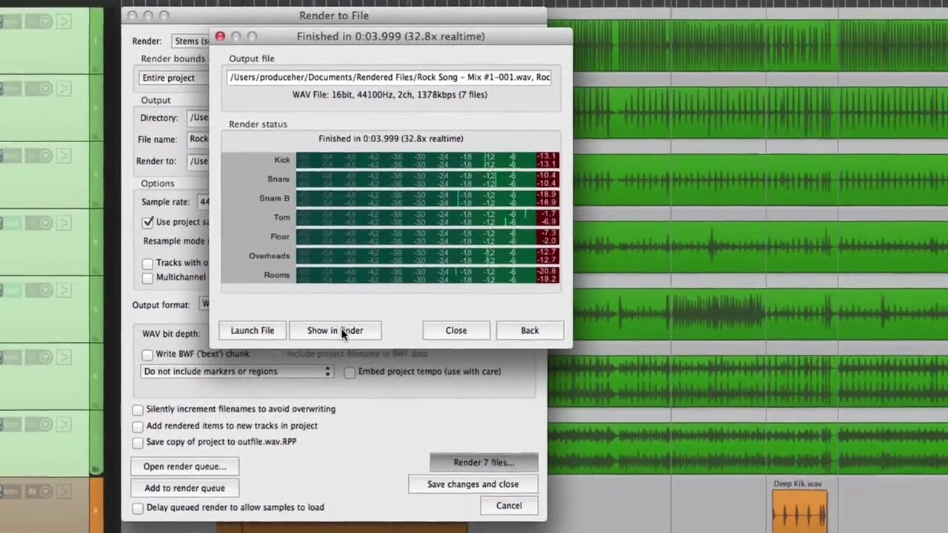
click(489, 333)
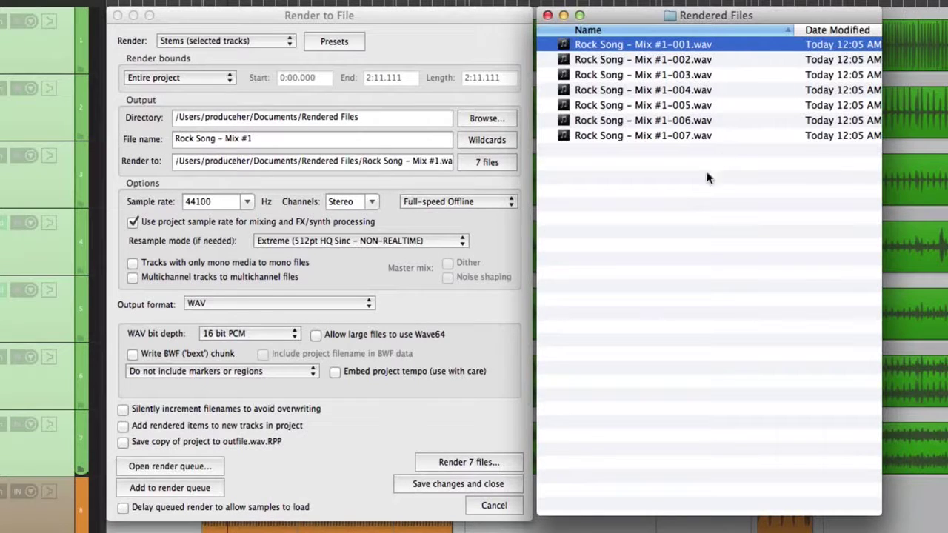
Step: Delete all the rendered WAV files from the Rendered Files folder
click(681, 200)
key(super+a)
key(super+BackSpace)
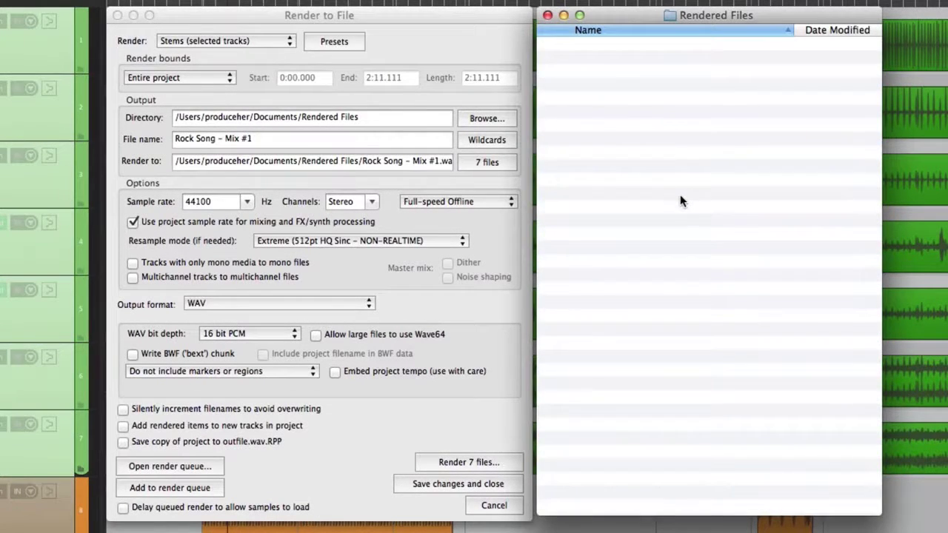
Step: Shorten the render file name to "Rock Song"
click(430, 44)
triple_click(293, 139)
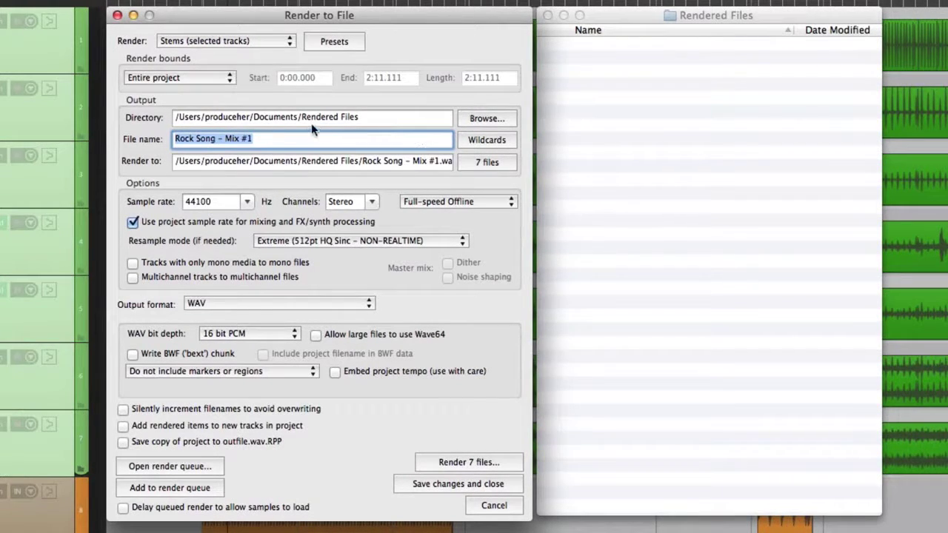
click(281, 145)
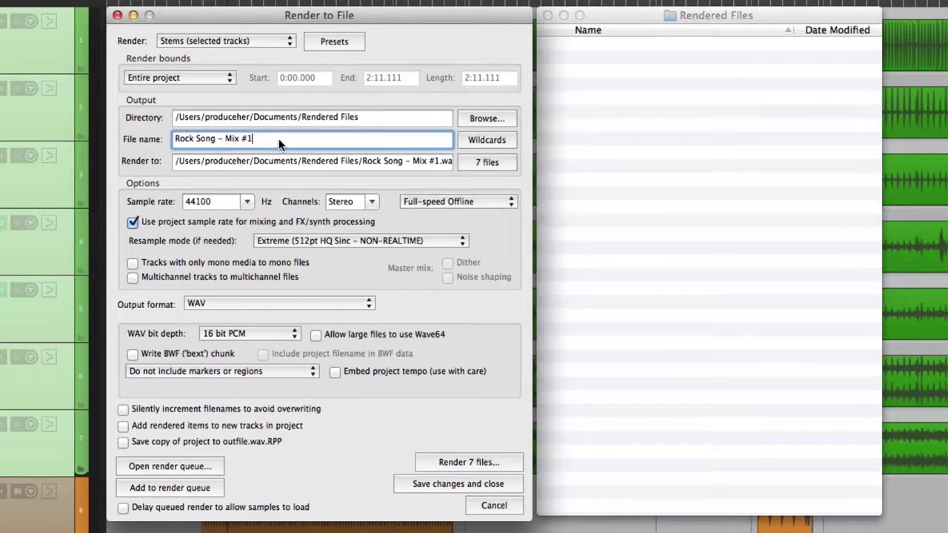
key(BackSpace)
key(BackSpace)
key(BackSpace)
key(BackSpace)
key(BackSpace)
key(BackSpace)
key(BackSpace)
key(BackSpace)
key(BackSpace)
Step: Insert the $tracknumber and $track wildcards before the song title so the file name reads "$tracknumber - $track - Rock Song"
click(176, 140)
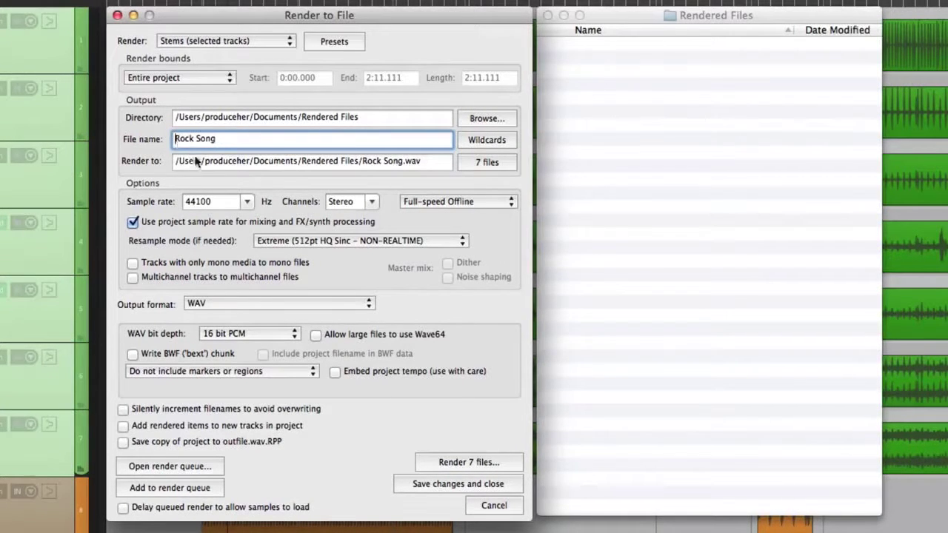
click(487, 139)
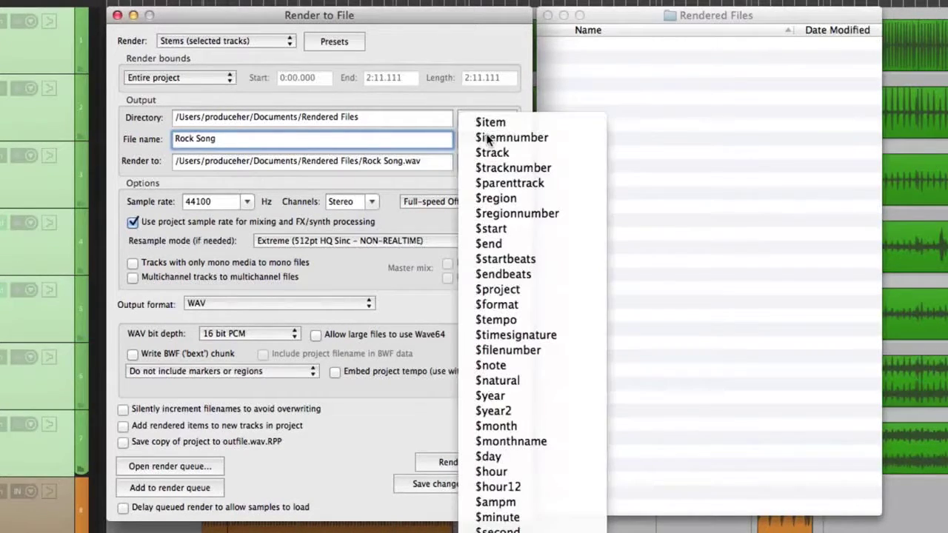
click(557, 168)
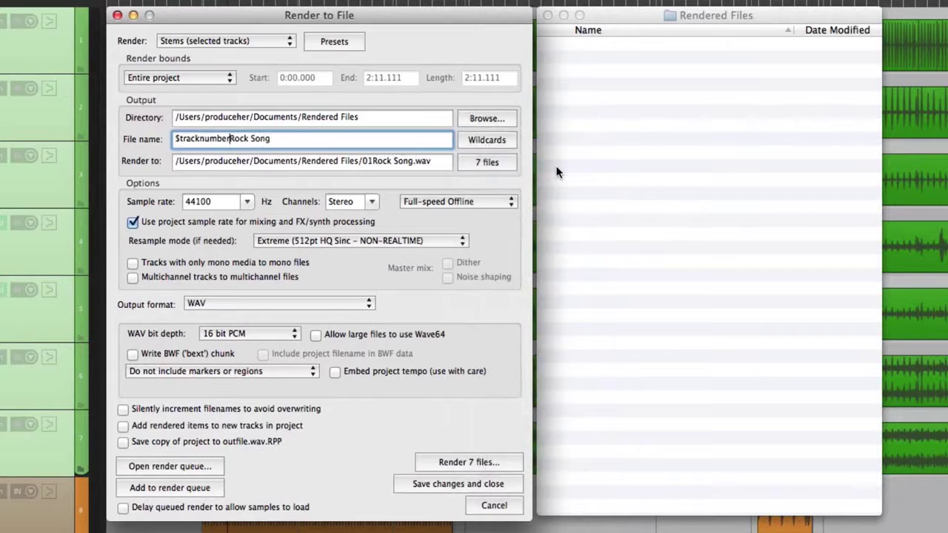
text(-)
click(468, 144)
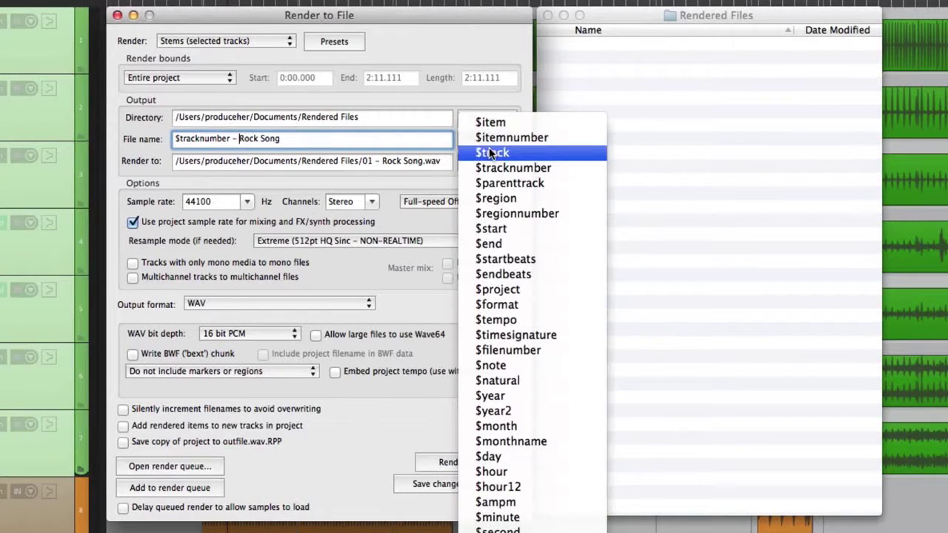
click(492, 153)
text(-)
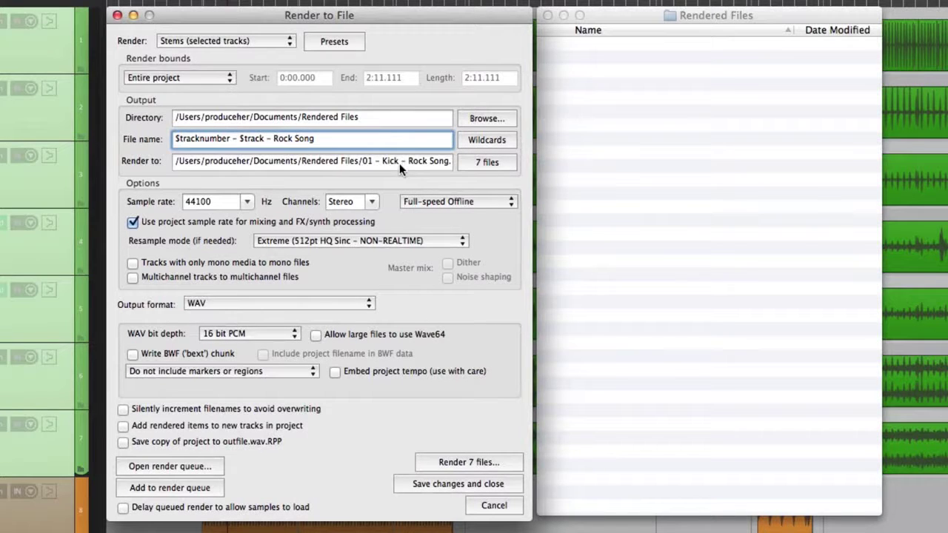
Step: Check the output path and remove the dash between $tracknumber and $track in the file name
drag(375, 161, 467, 168)
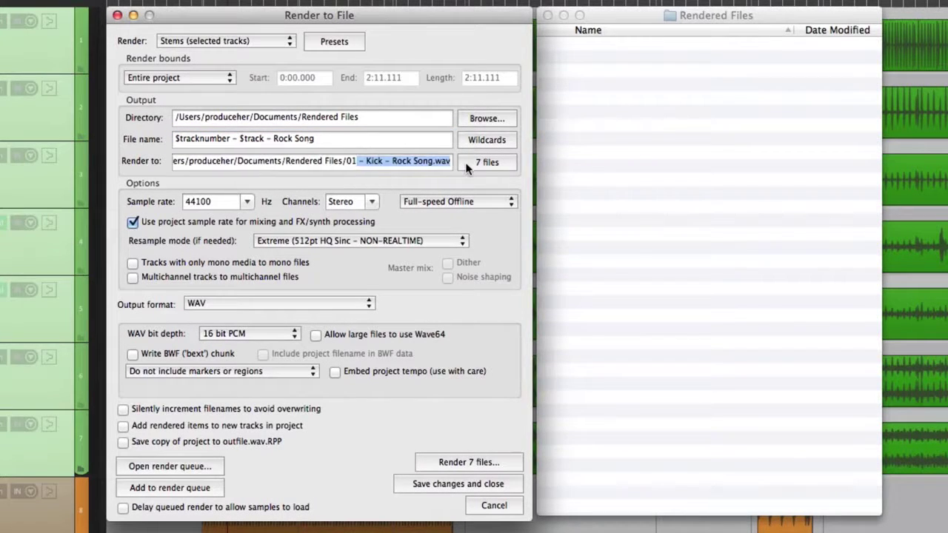
click(379, 163)
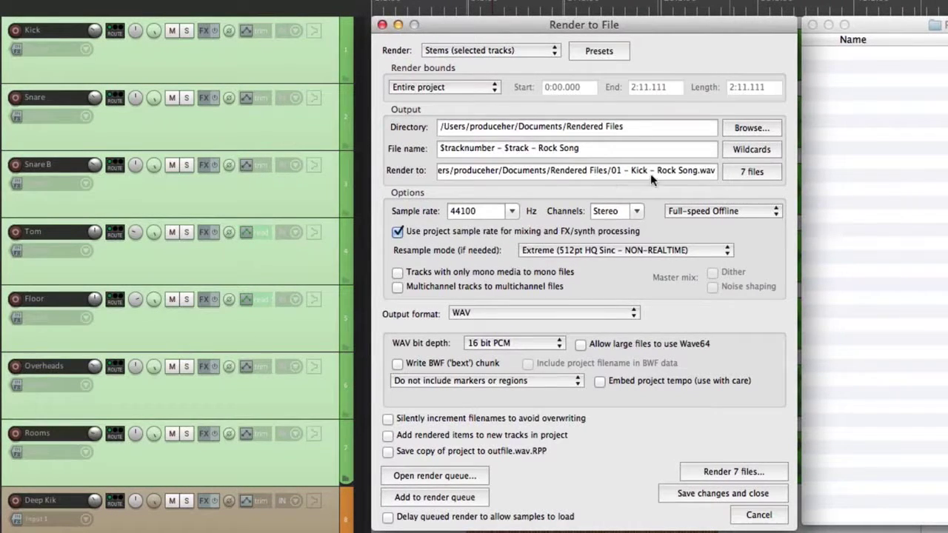
click(500, 150)
key(BackSpace)
key(BackSpace)
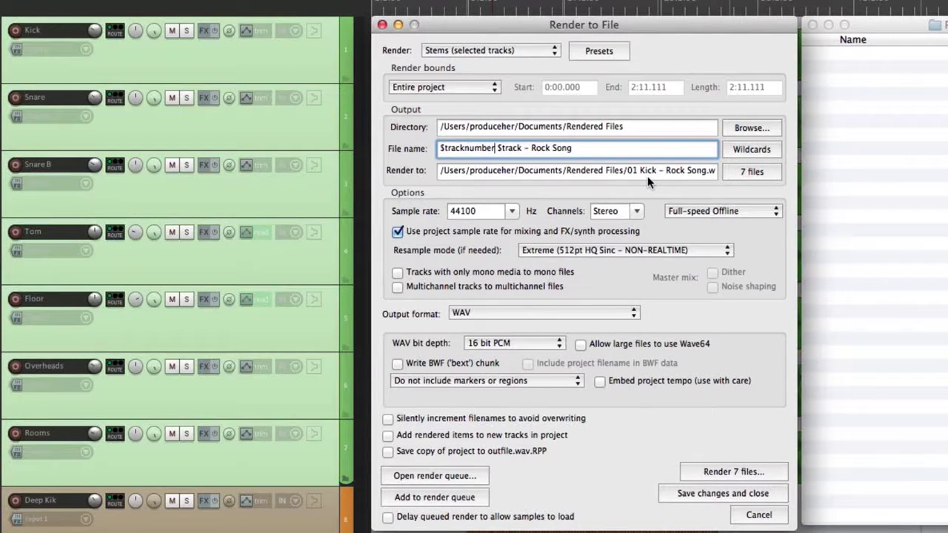
Step: Append a dash, the $tempo wildcard and "BPM" to the end of the file name
text(-)
click(761, 149)
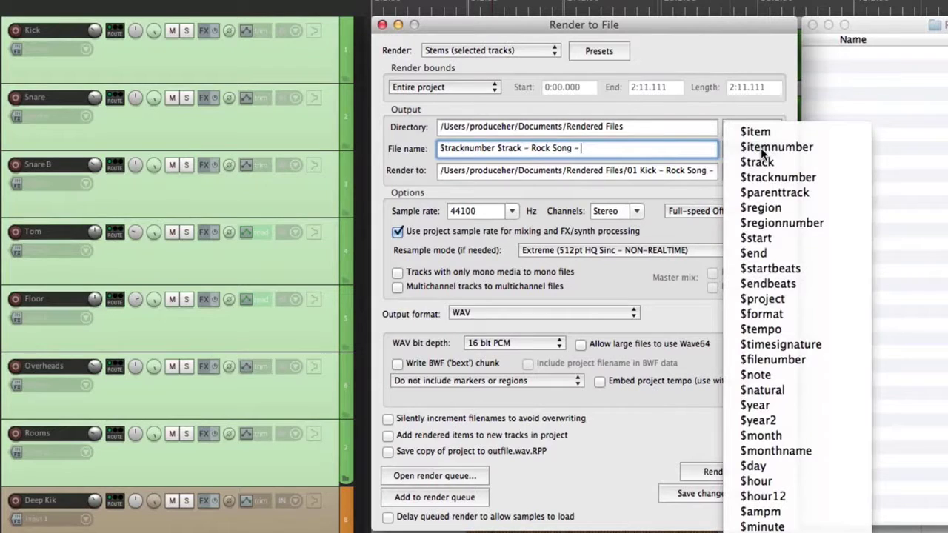
click(818, 326)
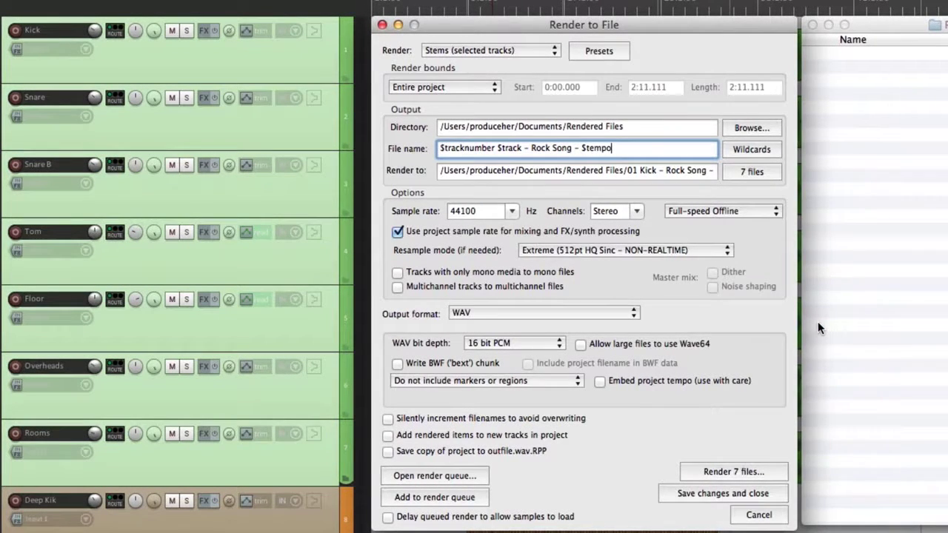
text(BPM)
Step: Replace "Rock Song" with the $project wildcard so the file name reads "$tracknumber $track - $project - $tempo BPM"
key(Left)
key(Left)
key(Left)
click(577, 150)
key(BackSpace)
key(BackSpace)
key(BackSpace)
key(BackSpace)
key(BackSpace)
key(BackSpace)
key(BackSpace)
key(BackSpace)
key(BackSpace)
key(BackSpace)
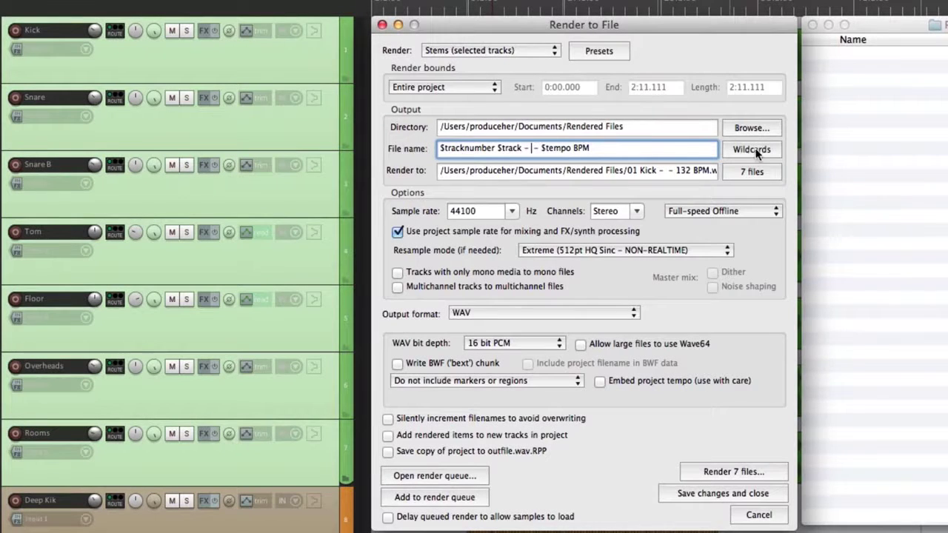
click(752, 149)
click(801, 295)
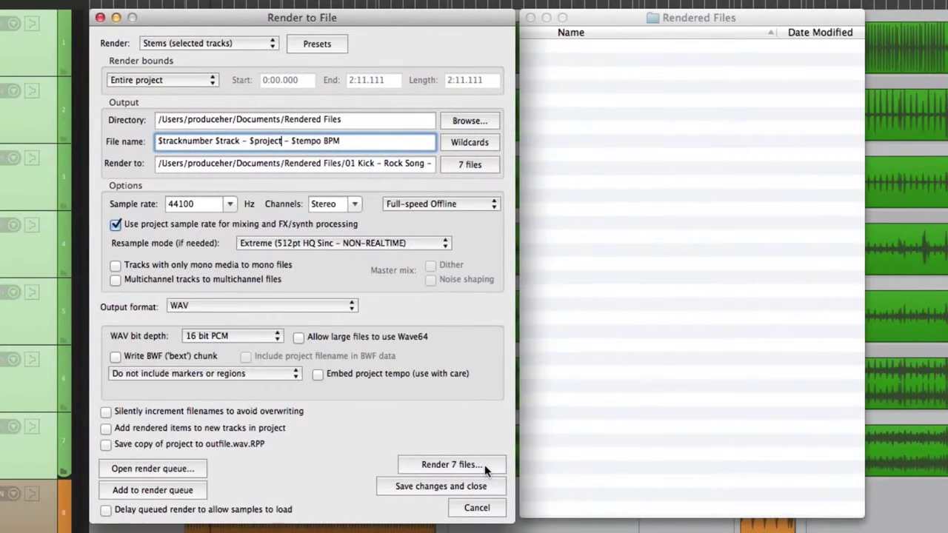
Step: Render the seven stems with the wildcard file name and inspect the resulting files in the Rendered Files folder
click(484, 464)
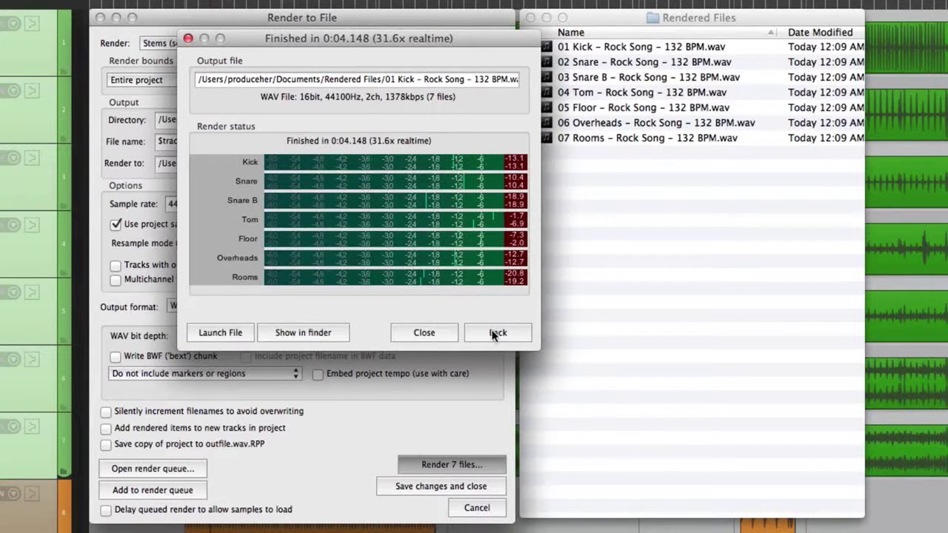
click(495, 334)
click(641, 252)
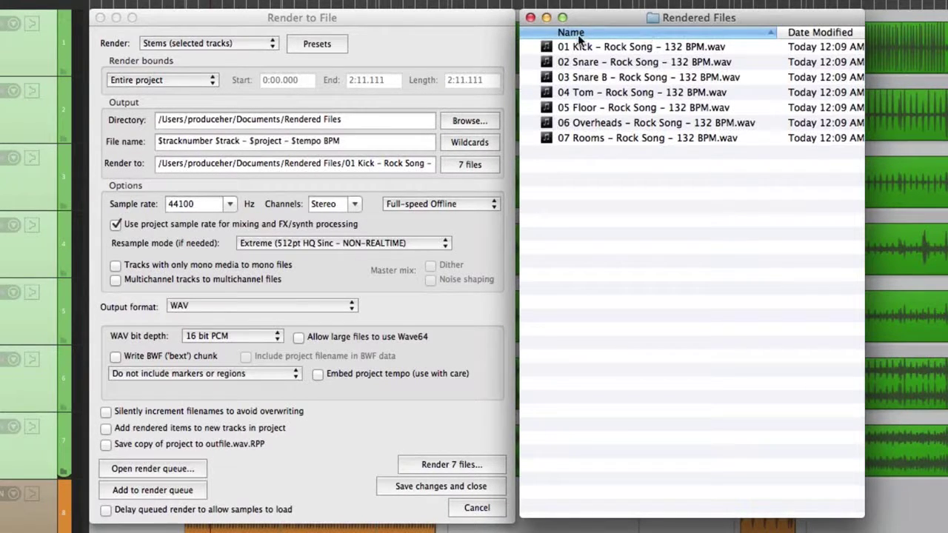
Step: Look over the available file name wildcards and clear all stems from the Rendered Files folder
click(478, 145)
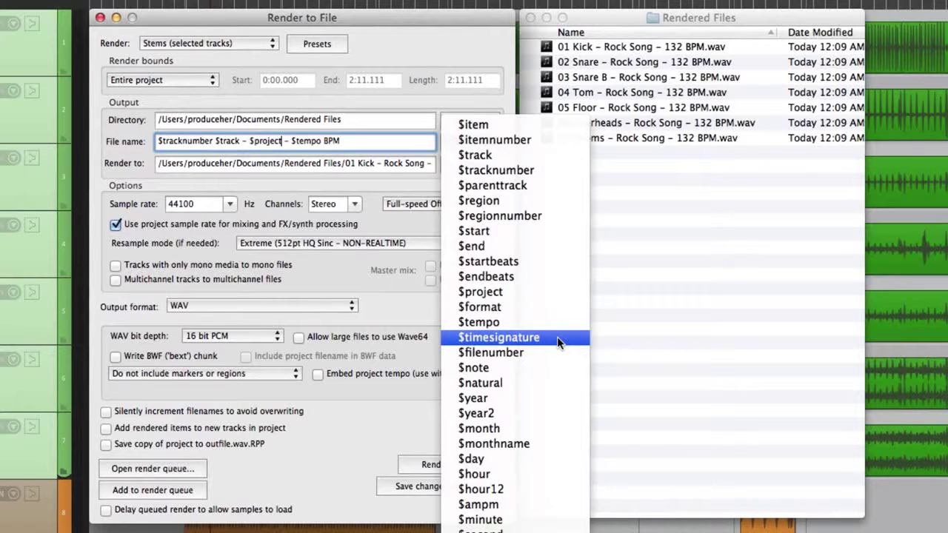
click(681, 295)
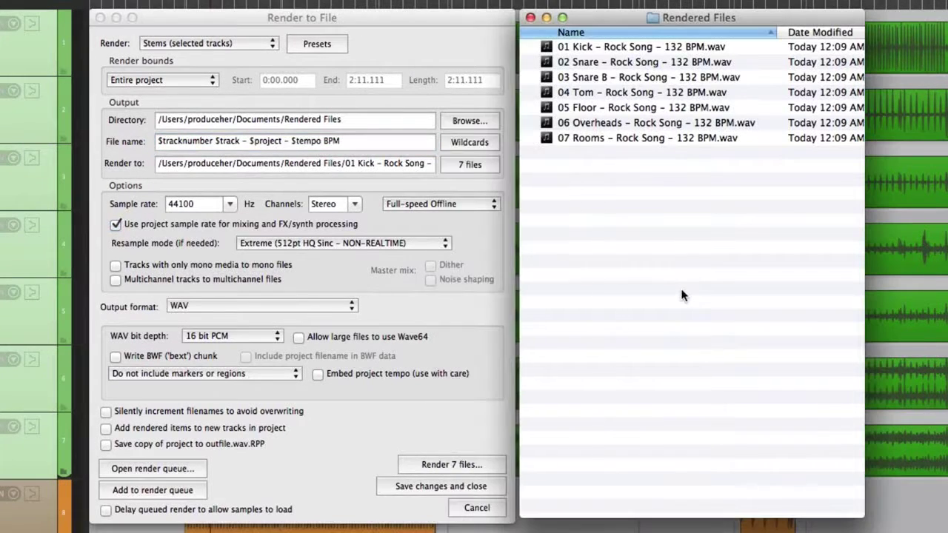
key(super+a)
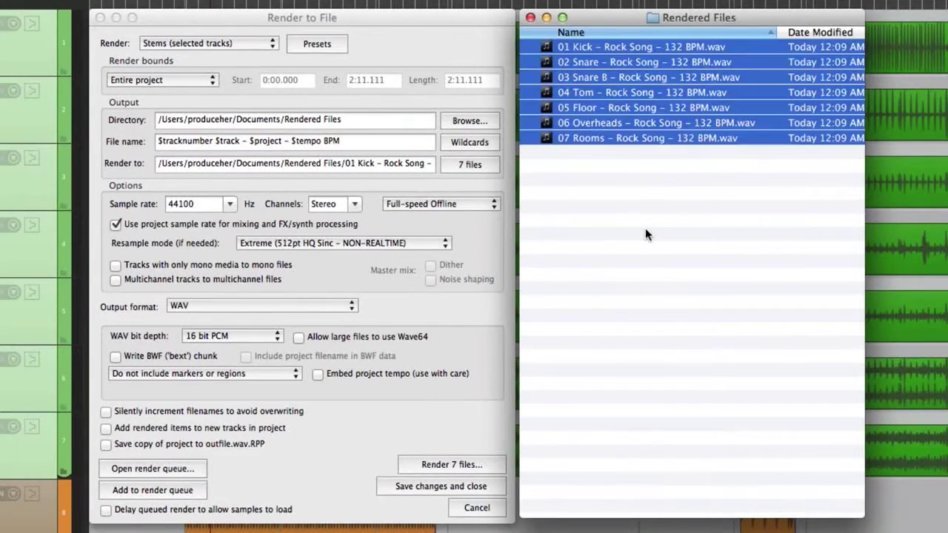
key(super+BackSpace)
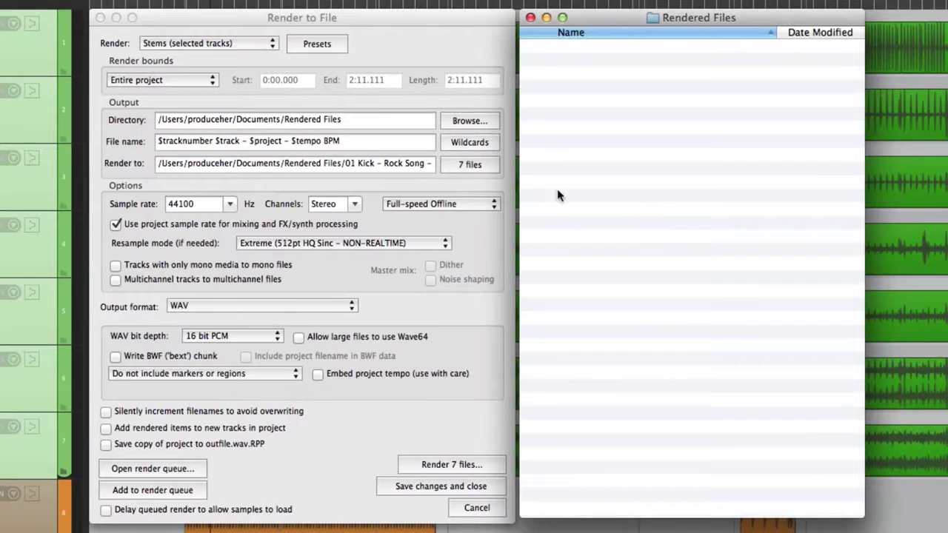
Step: Render the seven selected tracks again with the same settings and return to the render settings
click(433, 452)
click(443, 464)
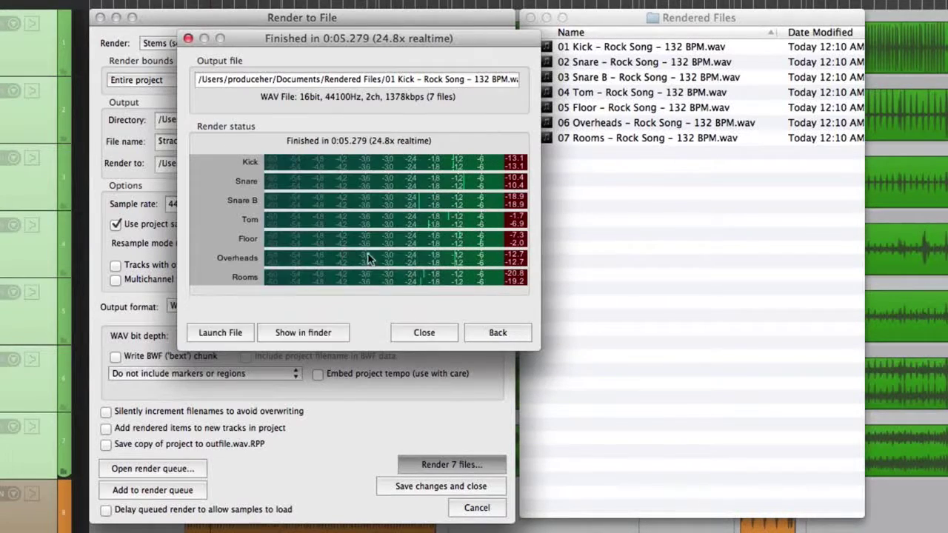
click(494, 332)
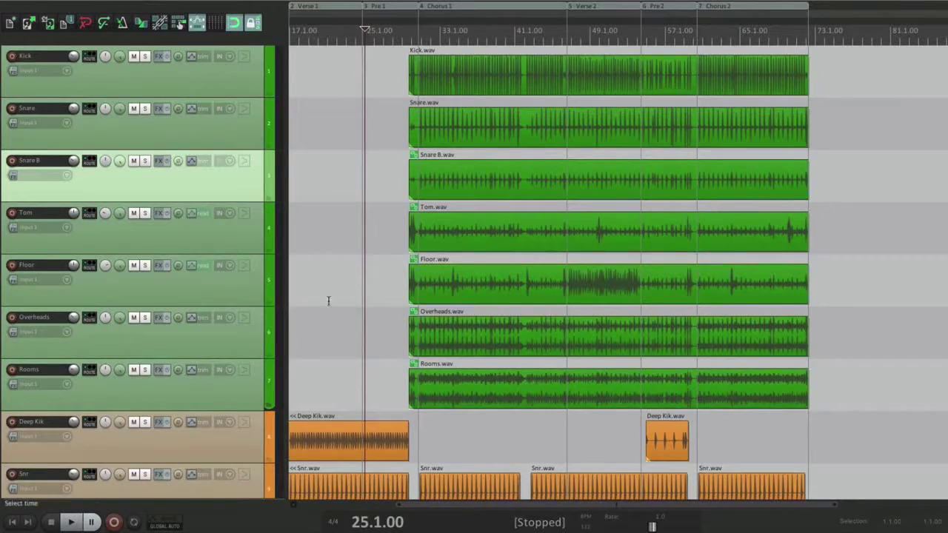
Step: Reopen the render settings and enable mono files for mono-only tracks and multichannel files for multichannel tracks
scroll(328, 296, left, 4)
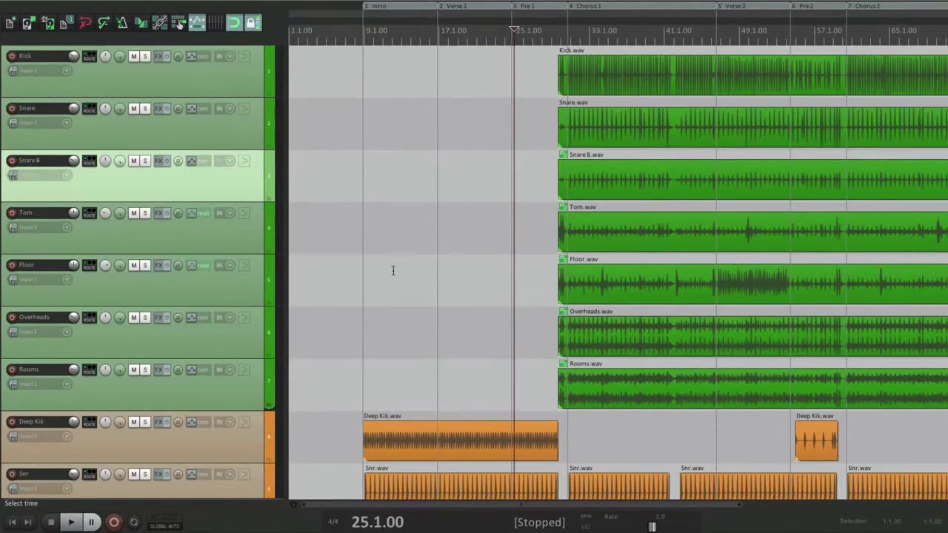
key(super+alt+r)
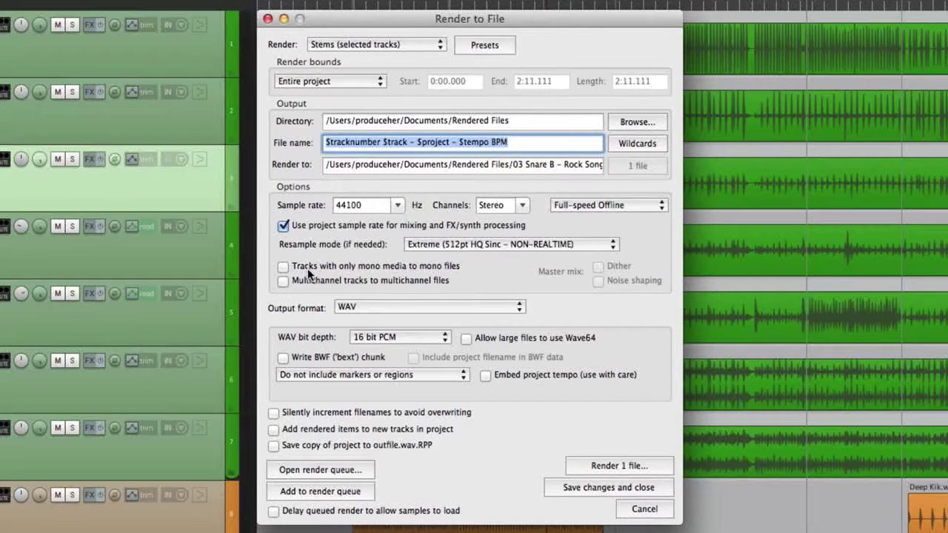
click(284, 268)
click(284, 280)
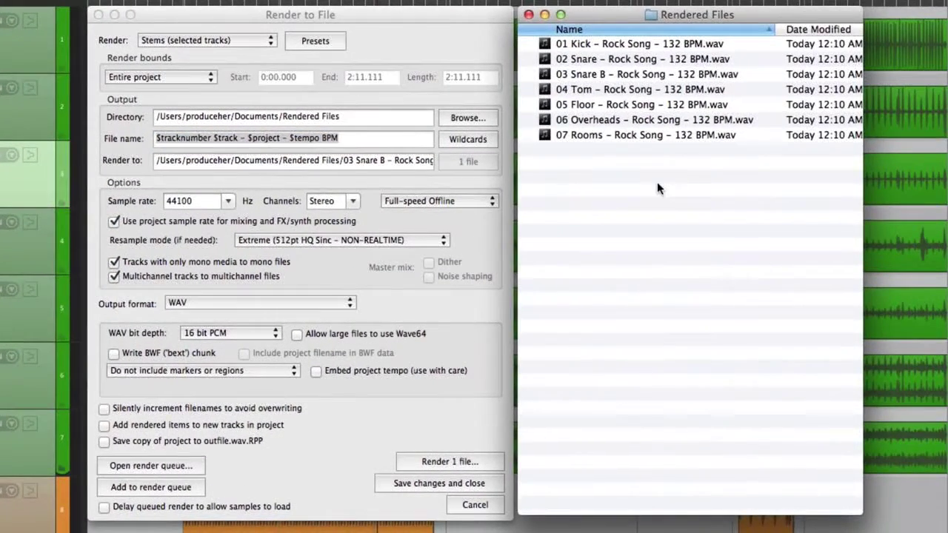
Step: Delete the earlier stems from the Rendered Files folder and render the seven drum tracks with the new channel options
key(super+a)
key(super+BackSpace)
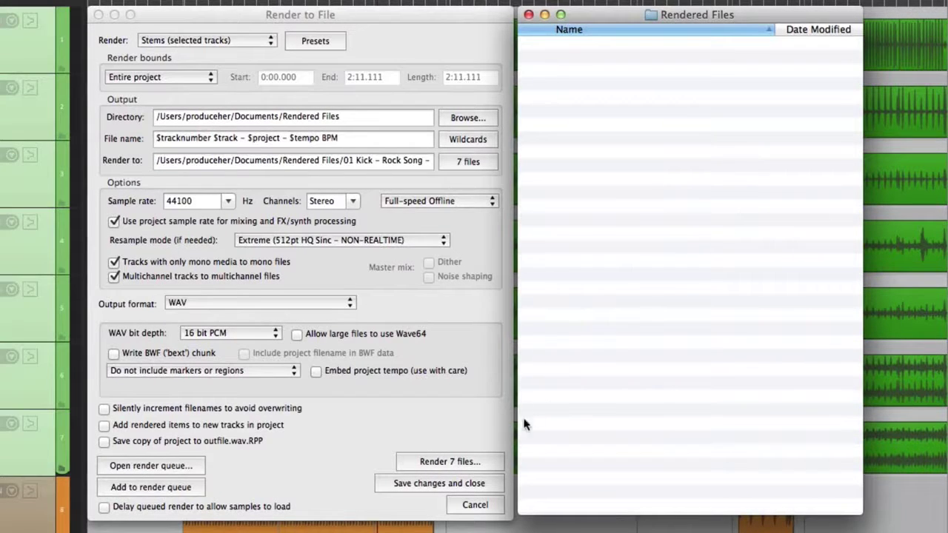
click(475, 464)
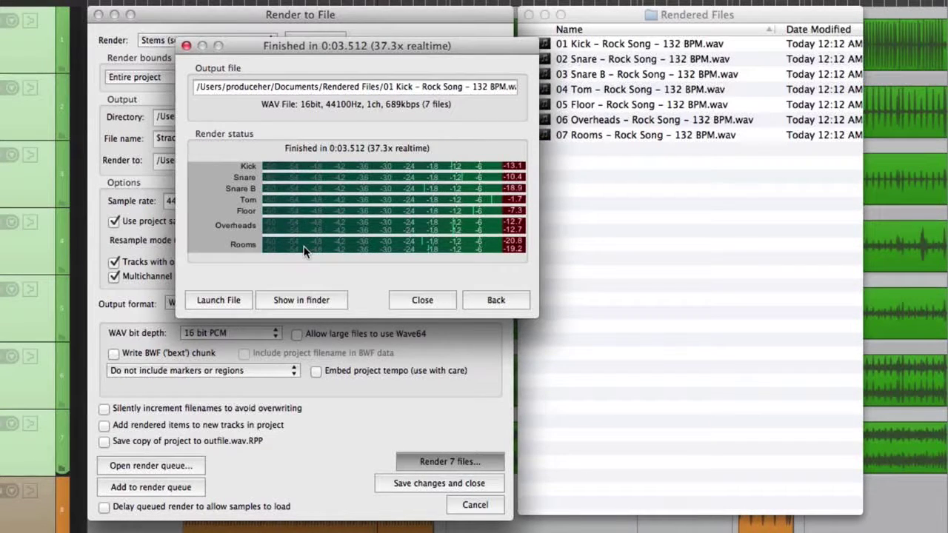
click(479, 296)
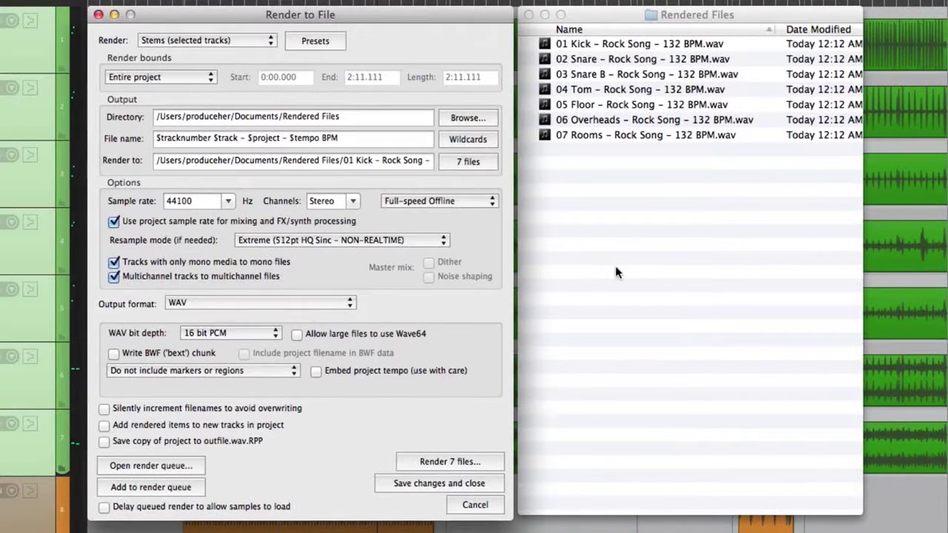
click(704, 174)
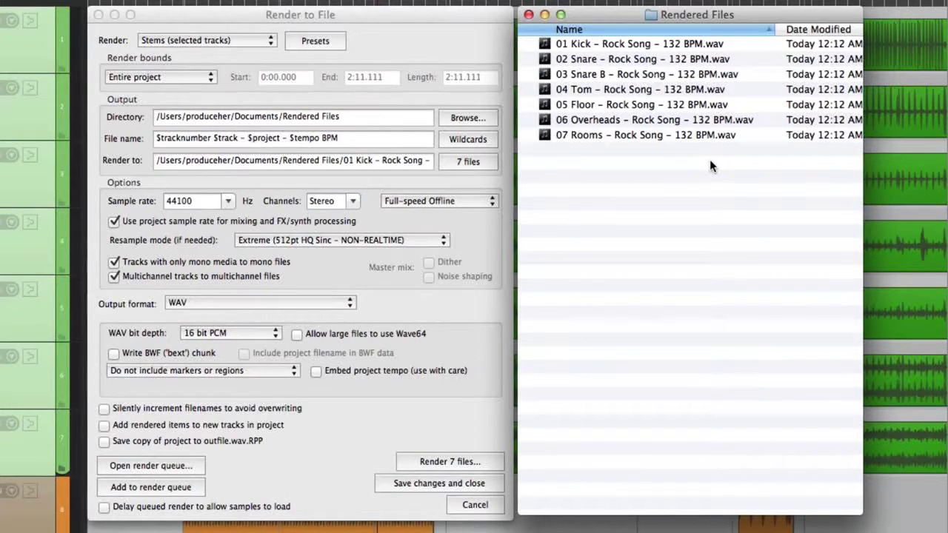
Step: Delete all the drum stems from the Rendered Files folder and return to the project's arrangement
key(super+a)
key(super+BackSpace)
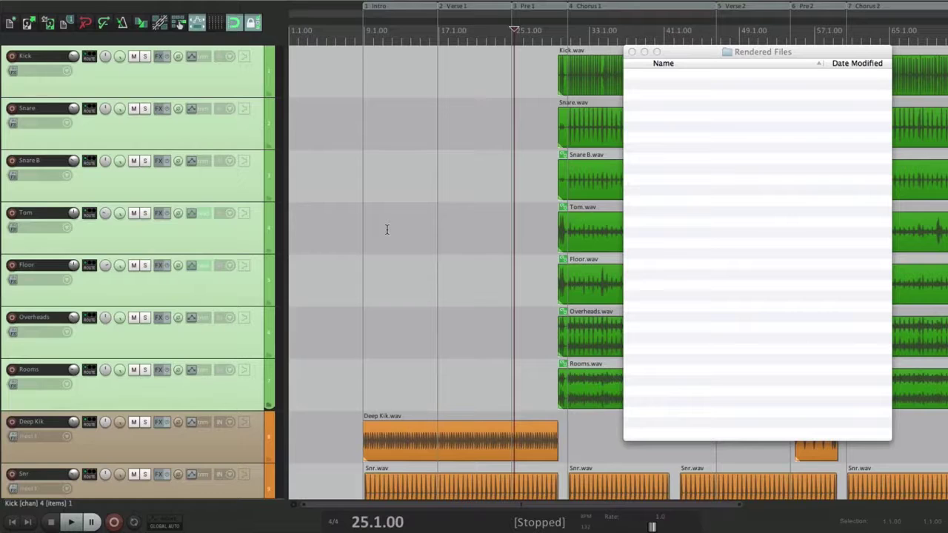
click(356, 157)
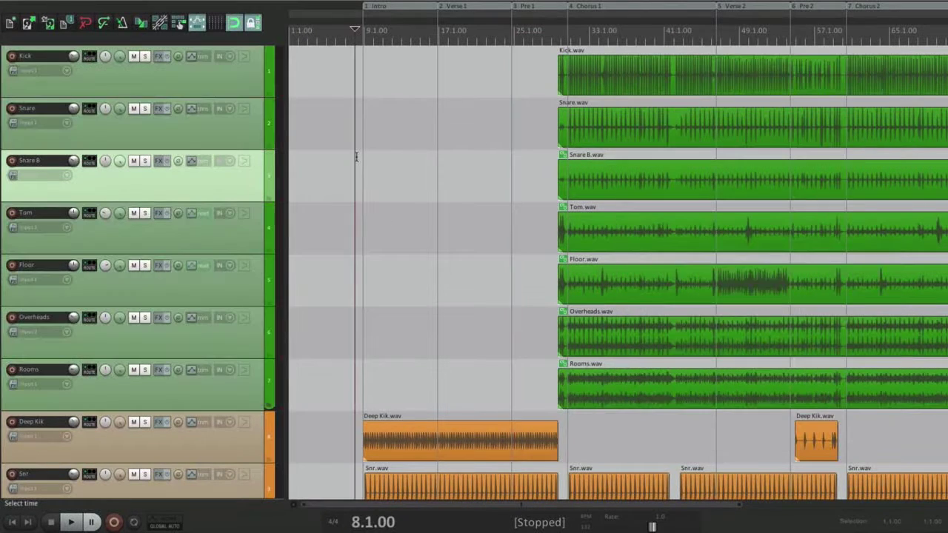
Step: Add a folder track named Drums above the Kick track and end the folder at Rooms
click(229, 81)
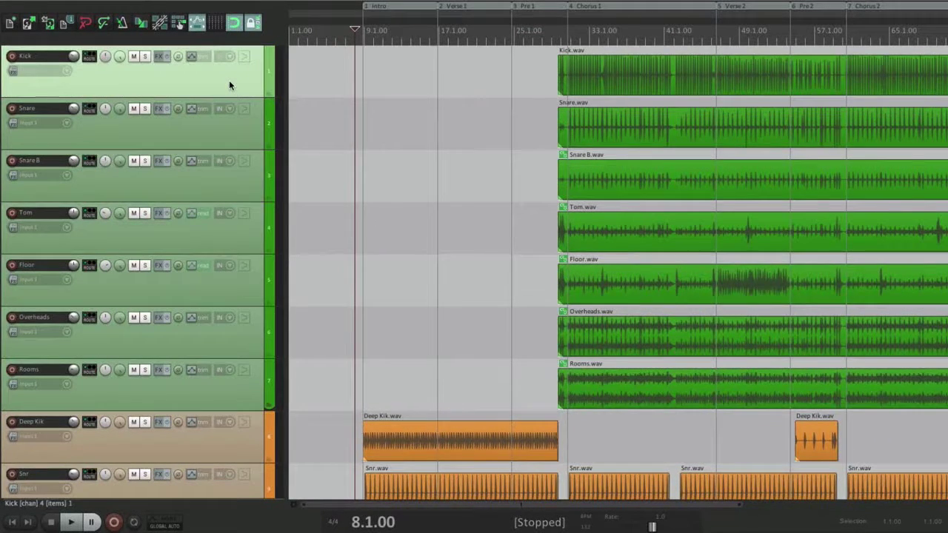
key(ctrl+t)
drag(137, 121, 148, 75)
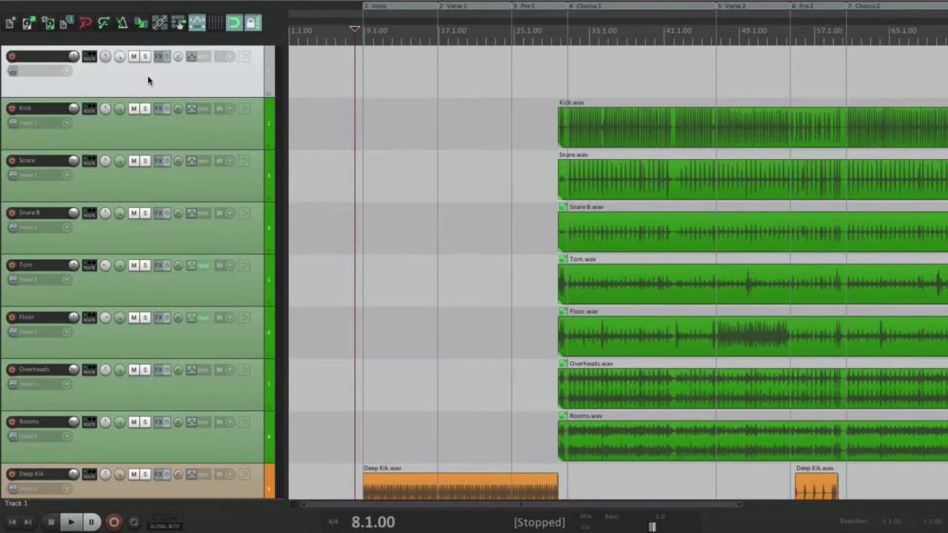
click(270, 95)
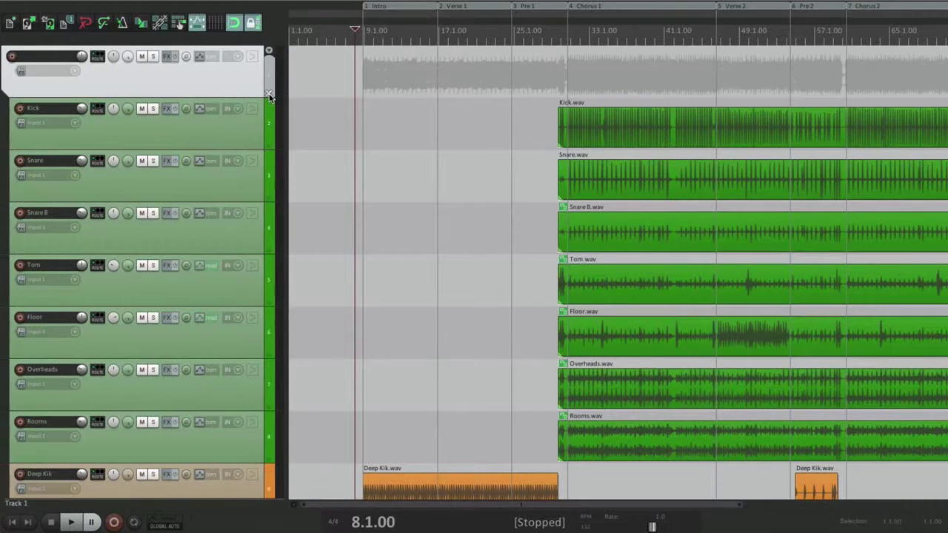
double_click(74, 56)
text(Drums)
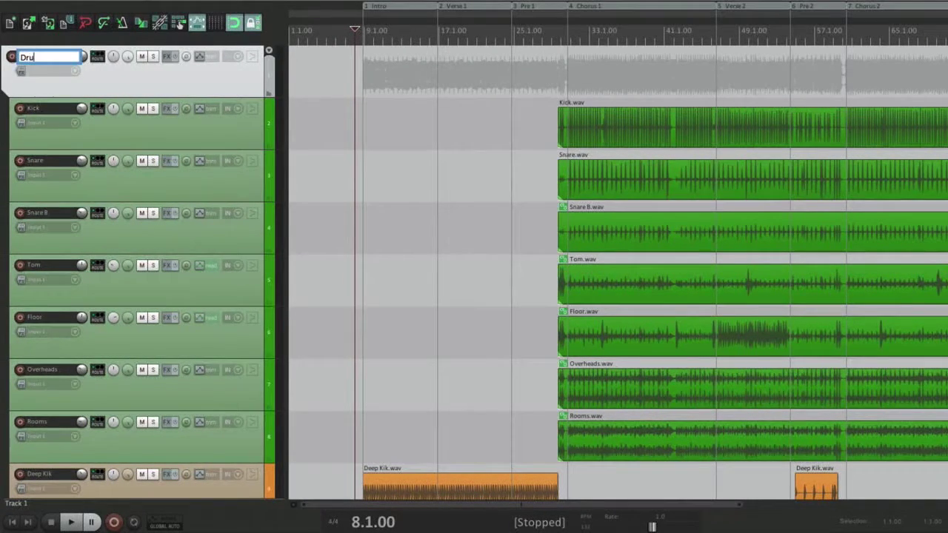
key(Return)
scroll(204, 223, down, 3)
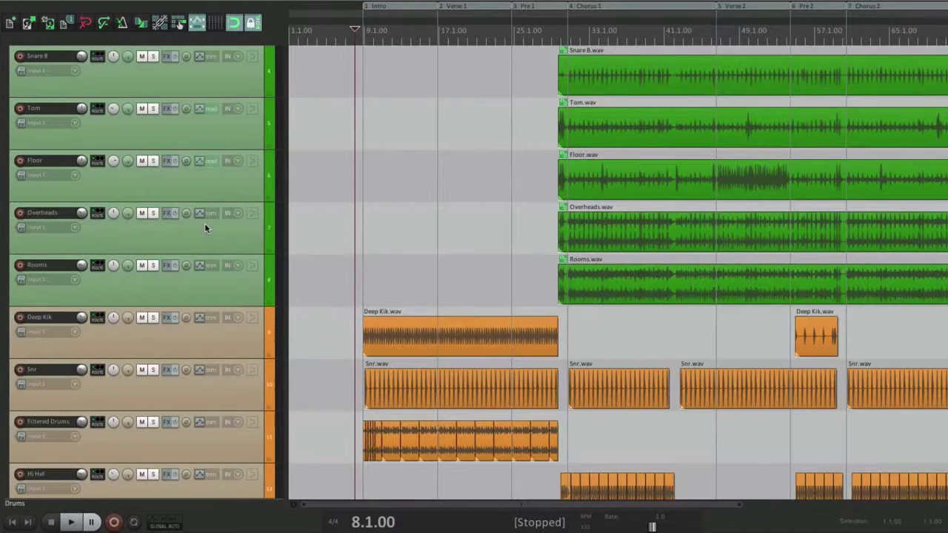
click(270, 301)
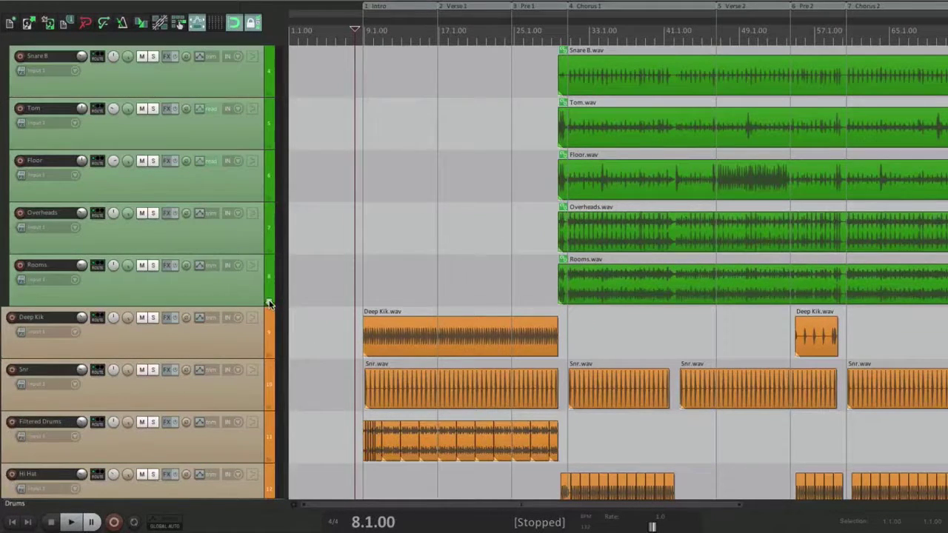
Step: Add a folder track named E. Drums below Rooms and end the folder at Distorted Hats
click(207, 296)
key(ctrl+t)
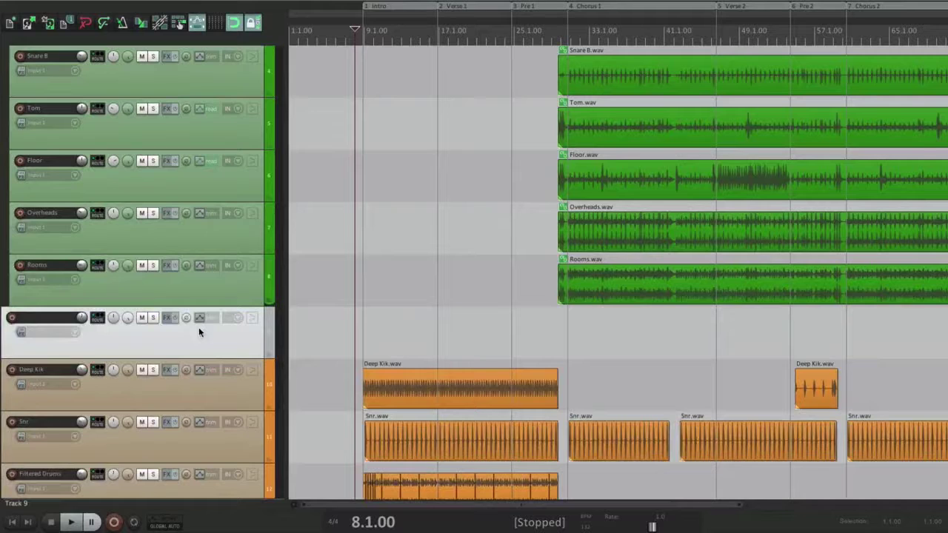
text(E. Drums)
key(Return)
click(268, 355)
scroll(333, 358, down, 5)
Step: Insert a track below Distorted Hats, make it a folder and name it Bass
click(223, 327)
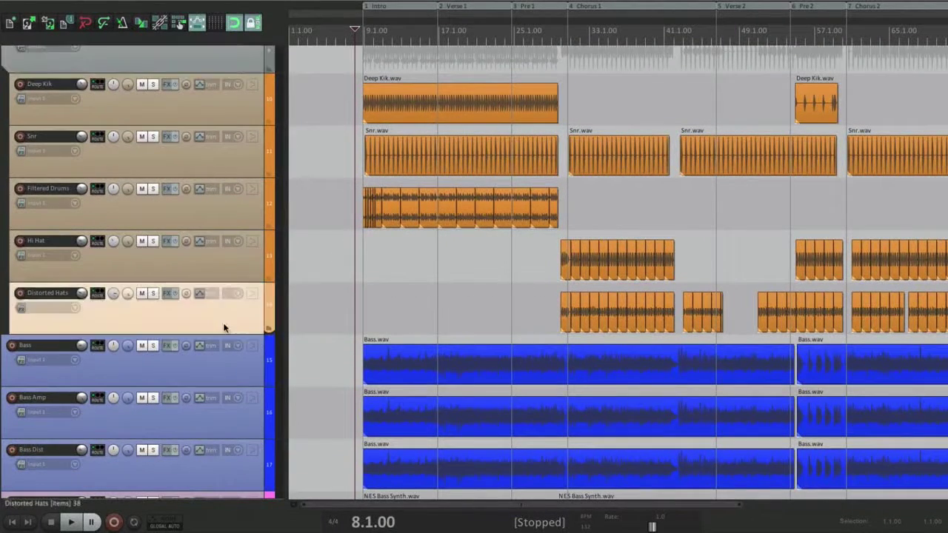
key(ctrl+t)
click(268, 379)
click(64, 348)
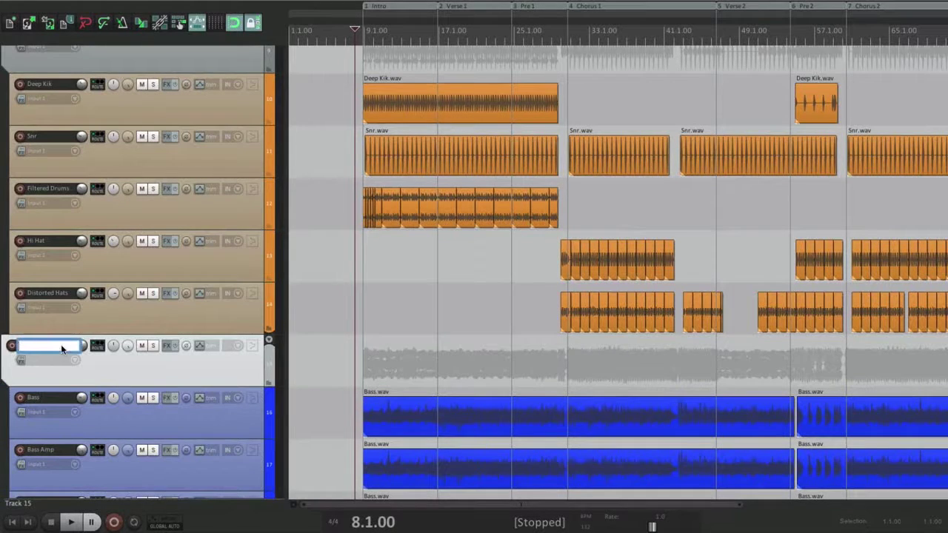
text(Bass)
key(Return)
Step: Insert a track below Bass Dist and end the Bass folder at Bass Dist
scroll(223, 271, down, 5)
click(222, 271)
key(ctrl+t)
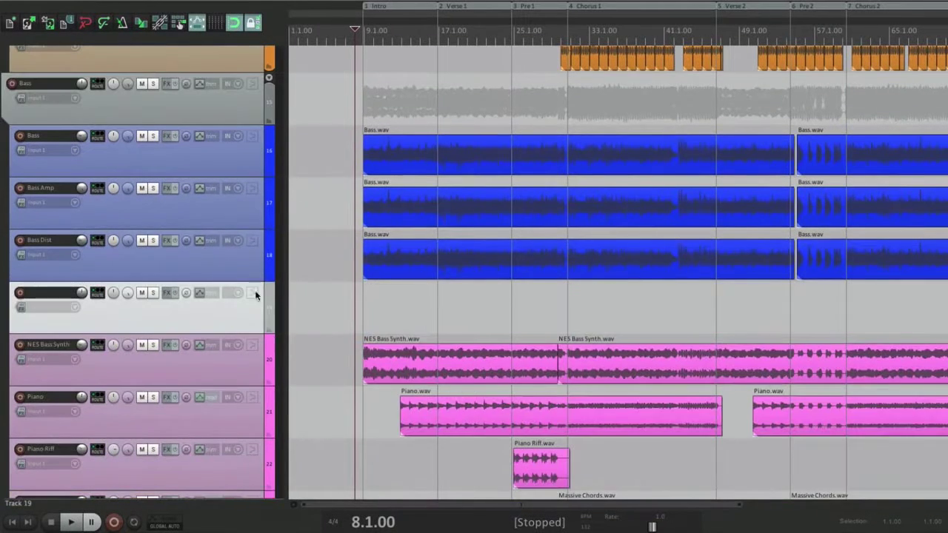
click(269, 277)
click(269, 277)
Step: Turn the blank track above NES Bass Synth into a folder and name it Keys
click(269, 330)
double_click(53, 293)
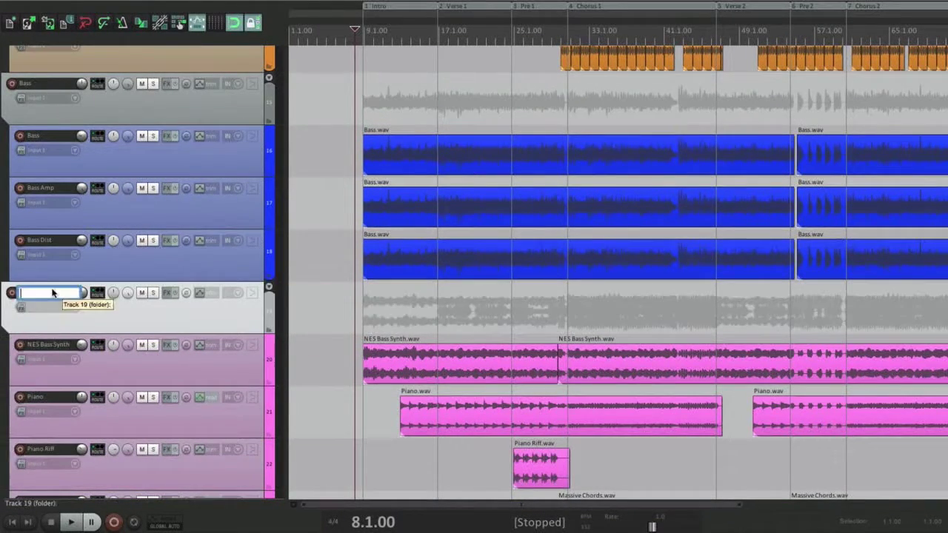
text(Keysa)
key(BackSpace)
key(Return)
Step: End the Keys folder at Massive Chords and add a folder track named Guitars above Guitar 1
scroll(269, 333, down, 4)
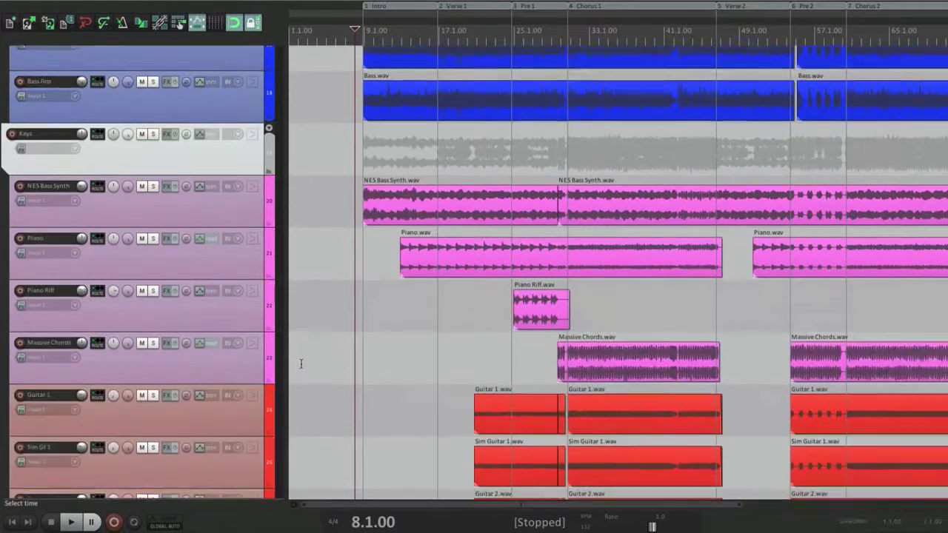
click(269, 332)
key(ctrl+t)
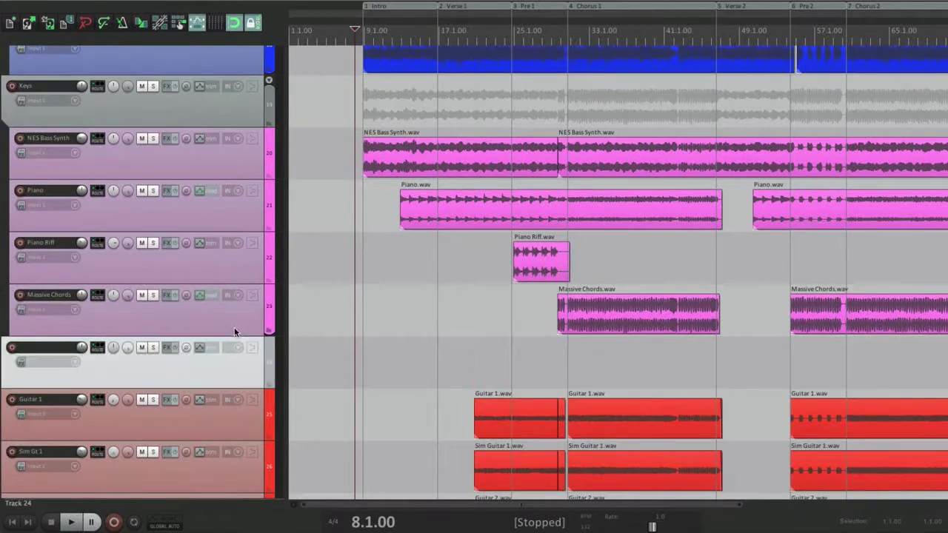
double_click(52, 348)
text(cuitars)
key(Return)
click(269, 384)
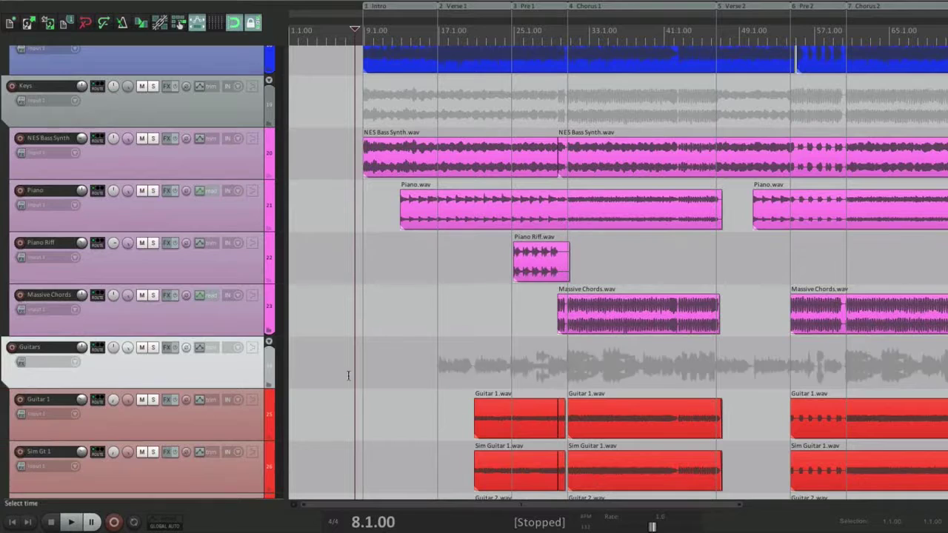
Step: End the Guitars folder at Chrs Guitar 2 and add a folder track named Vocals above Verse Vox
scroll(357, 376, down, 6)
click(220, 379)
key(ctrl+t)
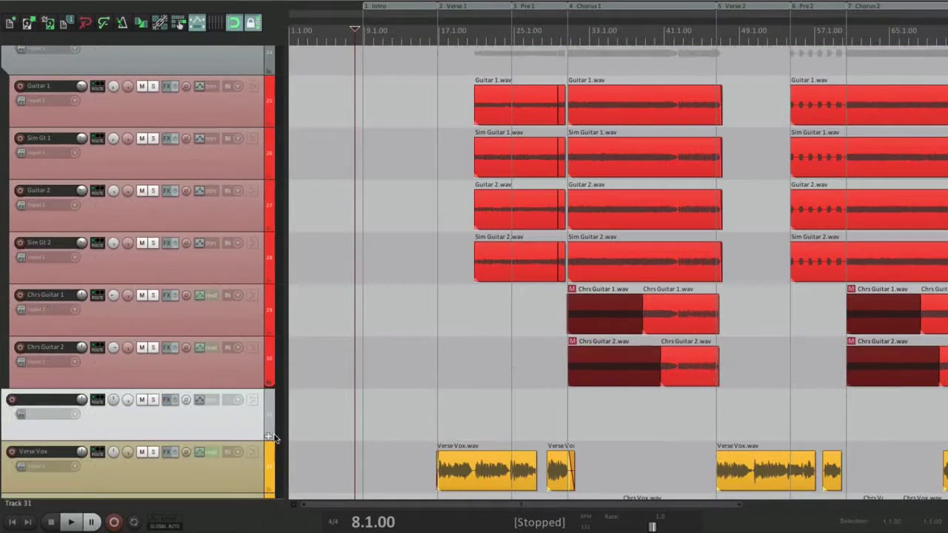
click(268, 393)
scroll(341, 395, down, 3)
double_click(64, 225)
text(Voca)
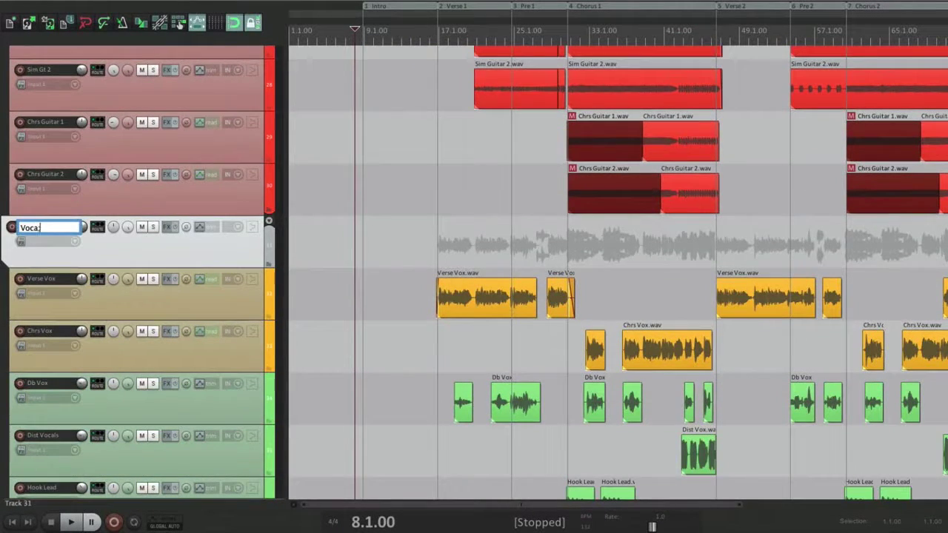
text(ls)
key(Return)
Step: End the Vocals folder at Chrs Vox and add a folder track named Bk Vox above Db Vox
scroll(245, 322, down, 2)
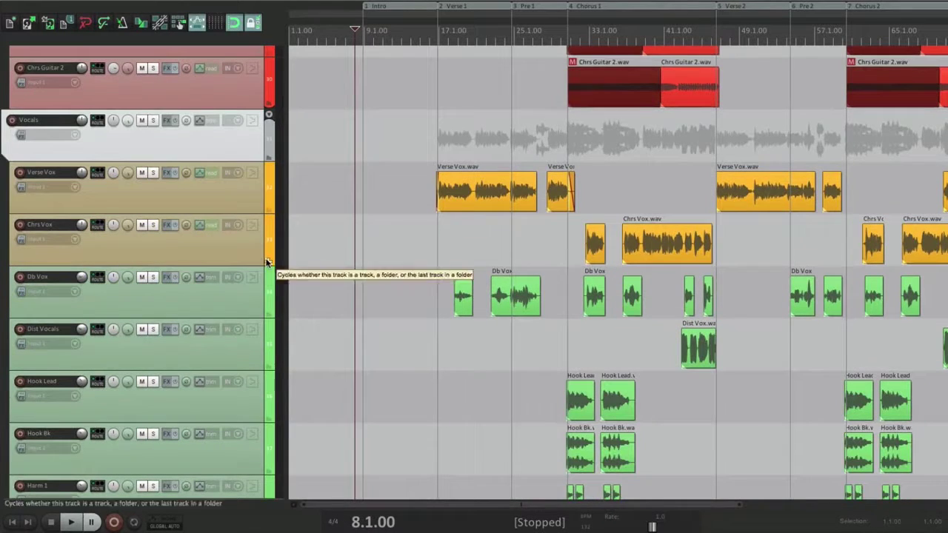
click(212, 249)
key(ctrl+t)
click(269, 271)
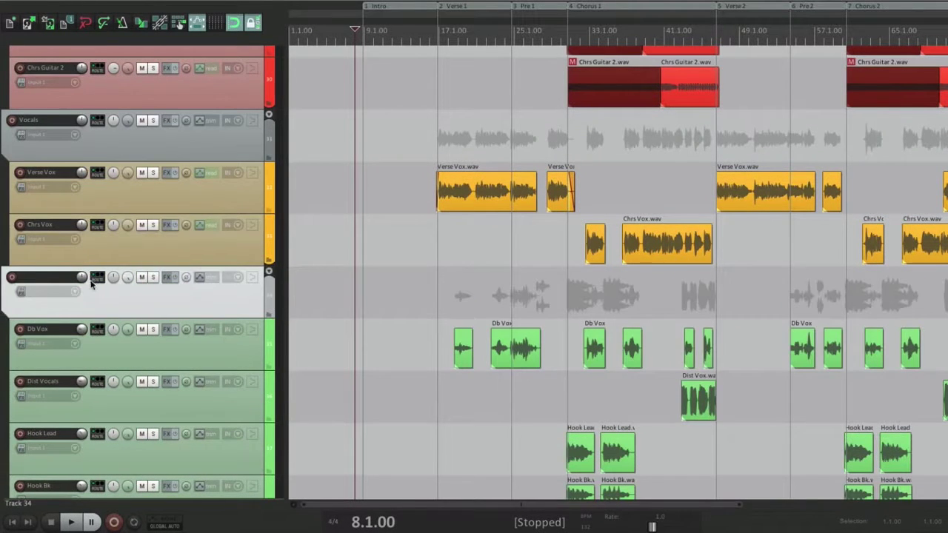
double_click(58, 277)
text(Bk Vox)
key(Return)
Step: Shrink the child tracks inside the Bk Vox, Vocals, Guitars and Keys folders
click(269, 272)
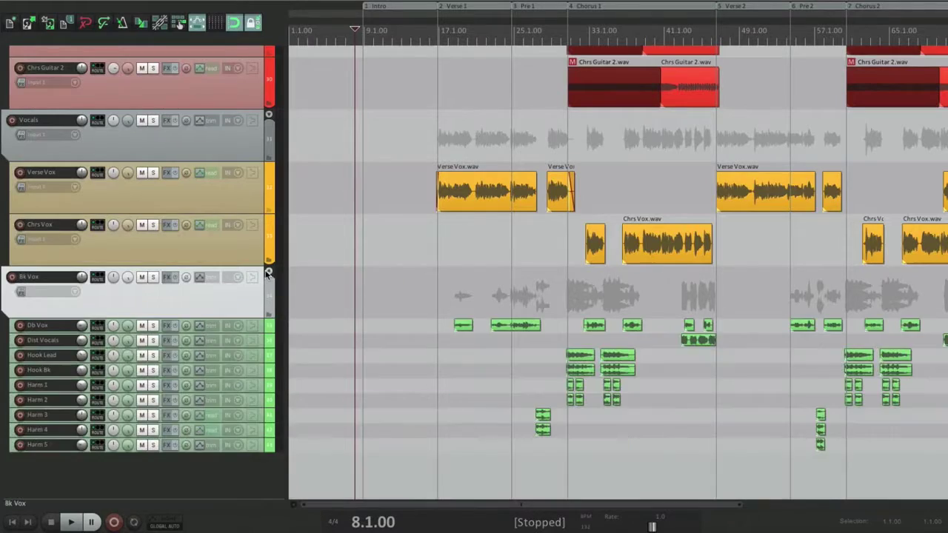
click(269, 116)
scroll(362, 194, up, 3)
click(269, 114)
scroll(390, 190, up, 5)
click(269, 168)
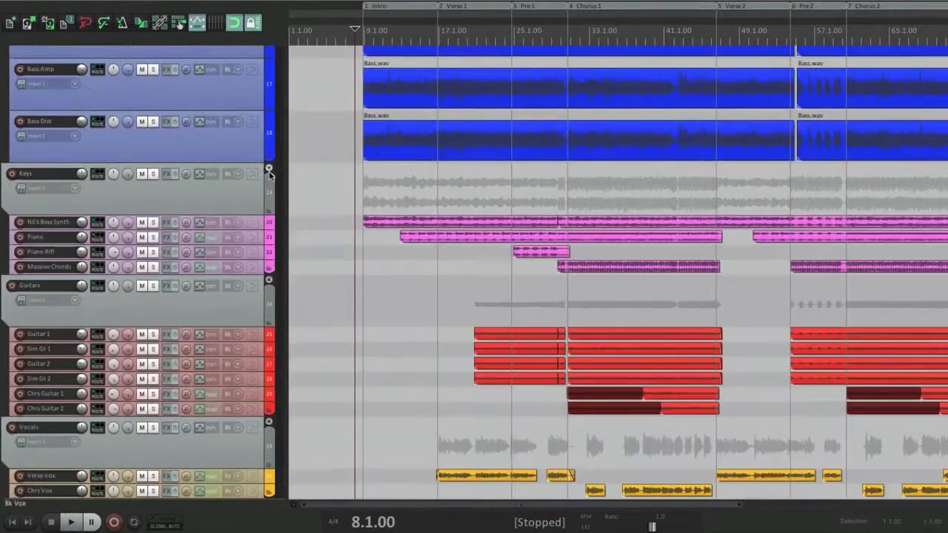
Step: Shrink the child tracks inside the Drums, E. Drums and Bass folders
scroll(340, 159, up, 10)
click(340, 159)
click(268, 50)
click(269, 206)
scroll(353, 223, down, 5)
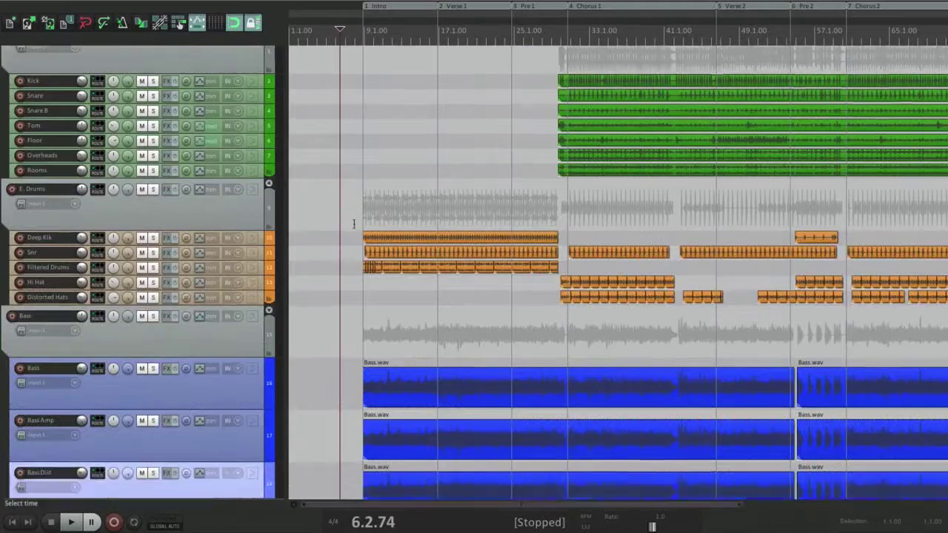
click(269, 203)
scroll(340, 248, up, 4)
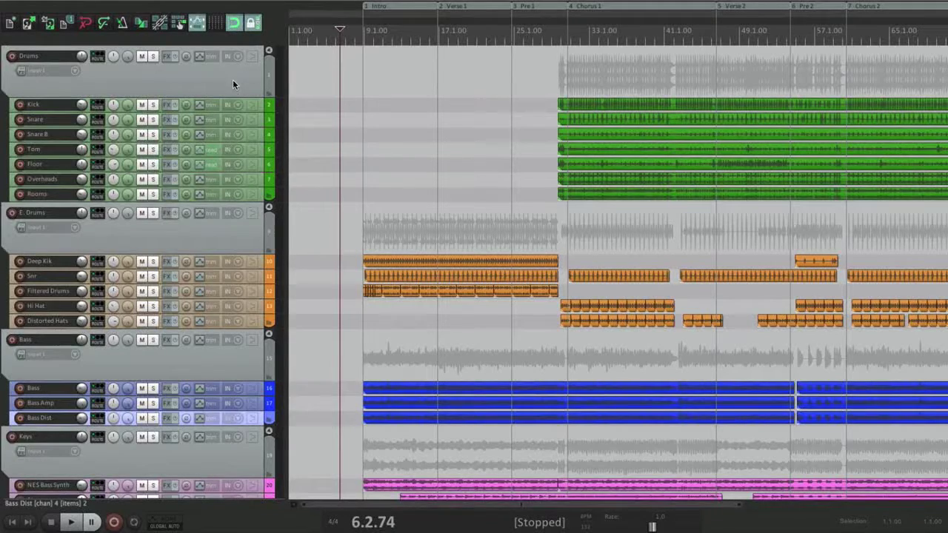
Step: Select the Bk Vox, Vocals and Guitars folder tracks together
click(217, 243)
scroll(237, 252, down, 4)
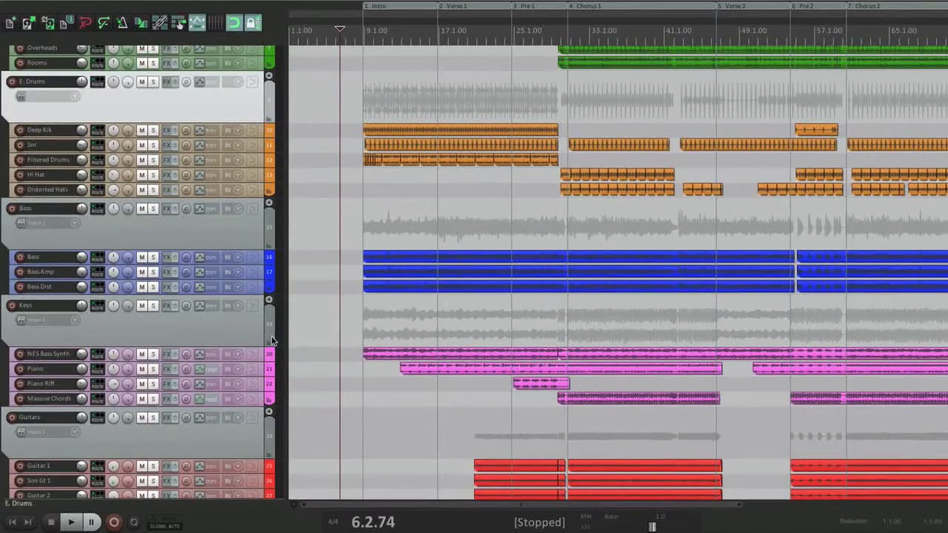
scroll(328, 345, down, 9)
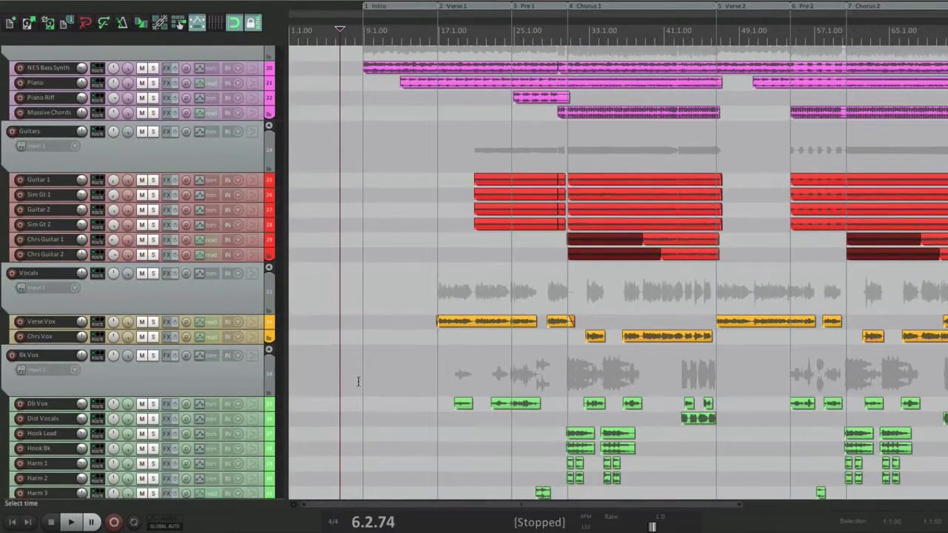
scroll(359, 380, down, 2)
click(197, 303)
super+click(215, 226)
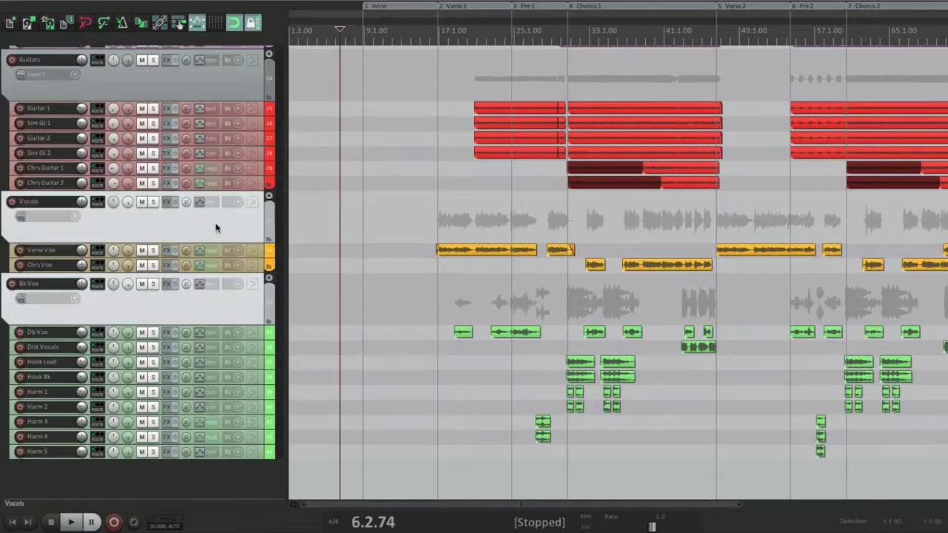
scroll(337, 260, up, 4)
super+click(245, 210)
Step: Add the Keys, Bass, E. Drums and Drums folder tracks to the selection
scroll(343, 243, up, 4)
super+click(245, 218)
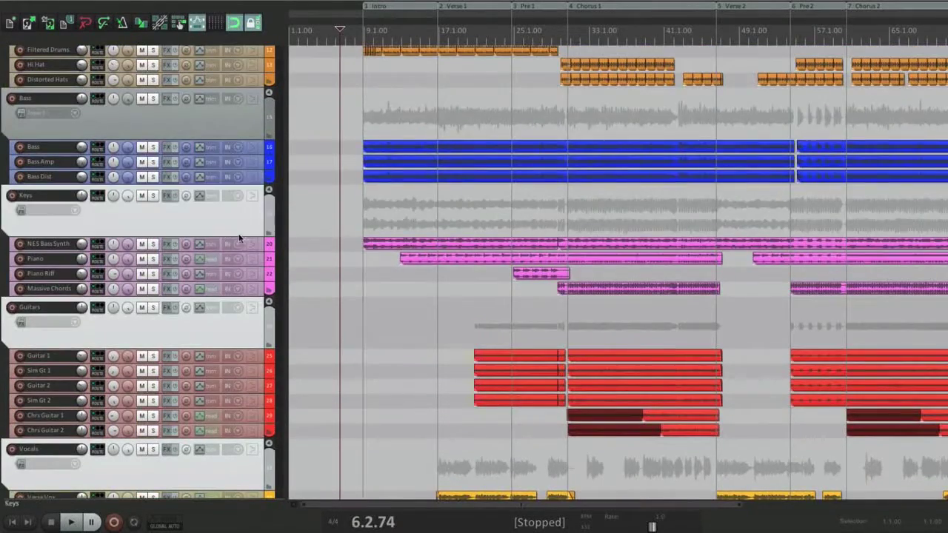
scroll(319, 252, up, 5)
super+click(242, 331)
super+click(250, 205)
scroll(332, 274, up, 1)
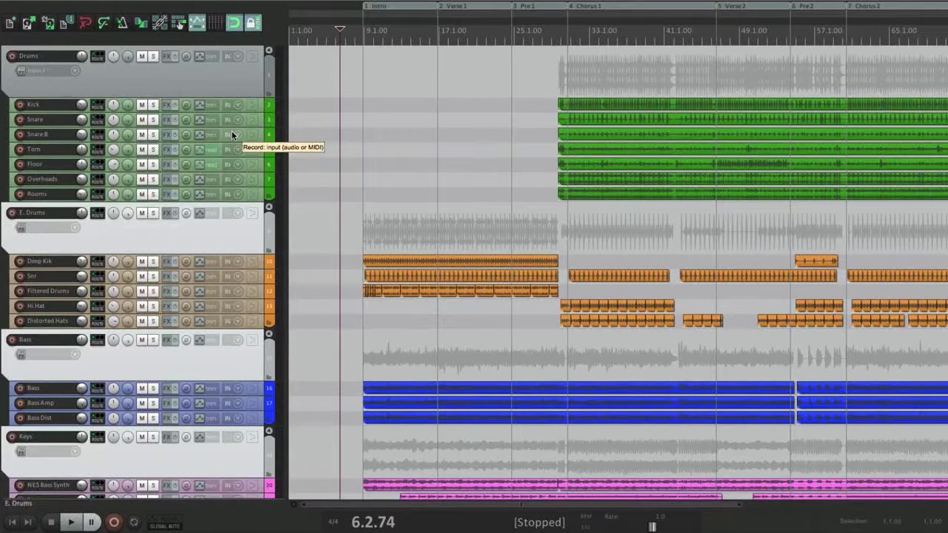
super+click(207, 75)
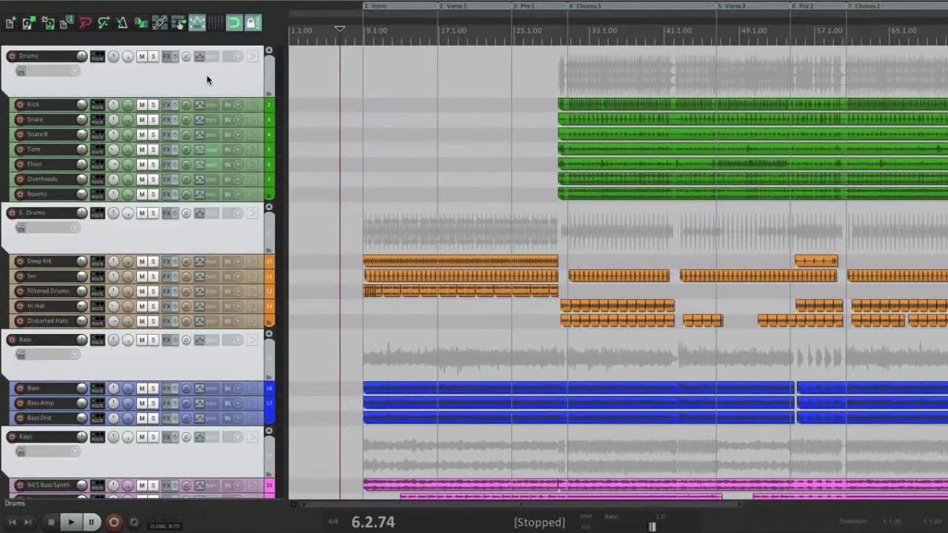
Step: Open the render settings and remove the track number wildcard, leaving the file name as $track - $project - $tempo BPM
key(super+alt+r)
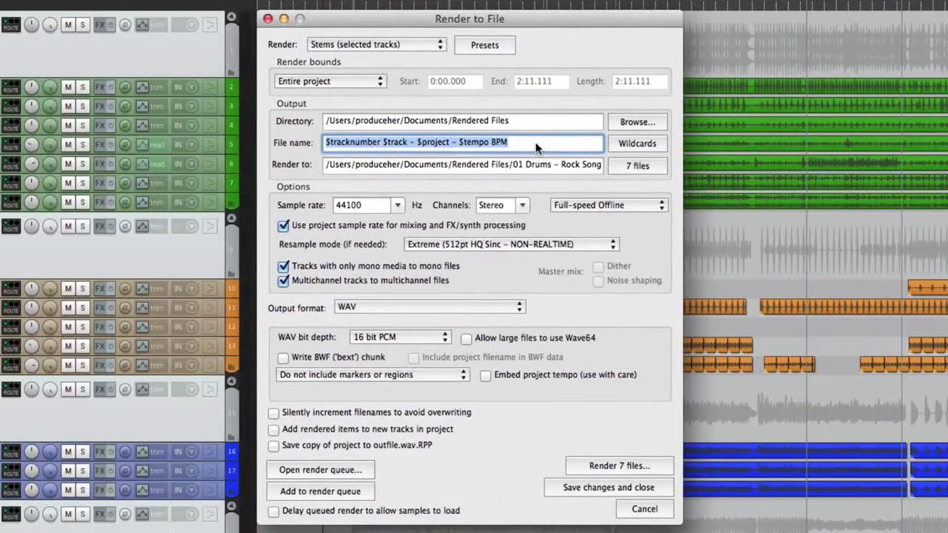
click(382, 142)
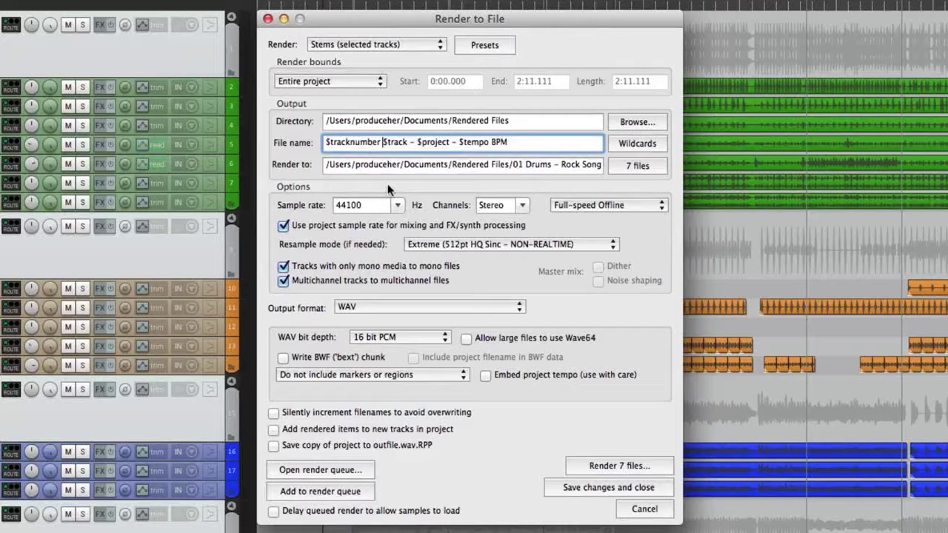
key(BackSpace)
key(BackSpace)
key(BackSpace)
key(BackSpace)
key(BackSpace)
key(BackSpace)
key(BackSpace)
key(BackSpace)
key(BackSpace)
key(BackSpace)
key(BackSpace)
key(BackSpace)
key(BackSpace)
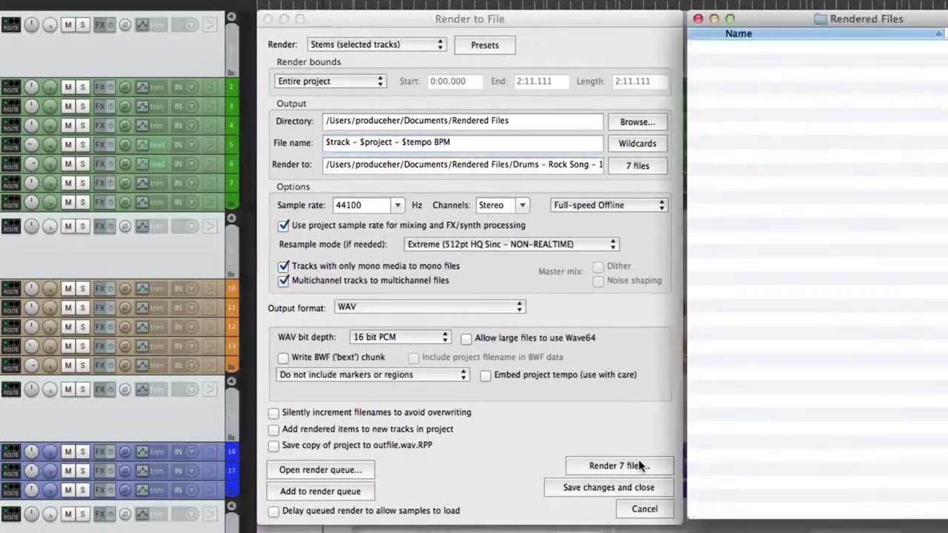
Step: Render the seven folder tracks as WAV stems, return to the render settings and bring the Rendered Files folder forward
click(642, 465)
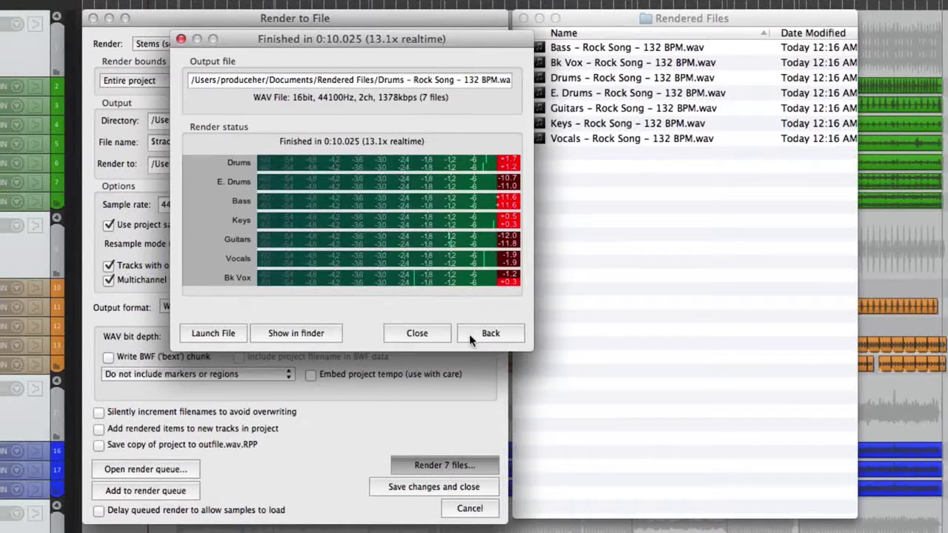
click(470, 339)
click(694, 174)
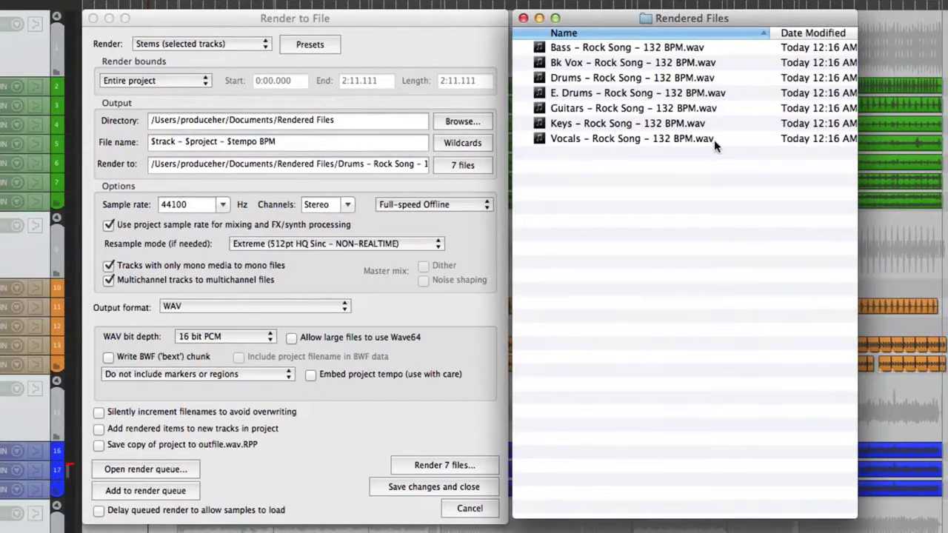